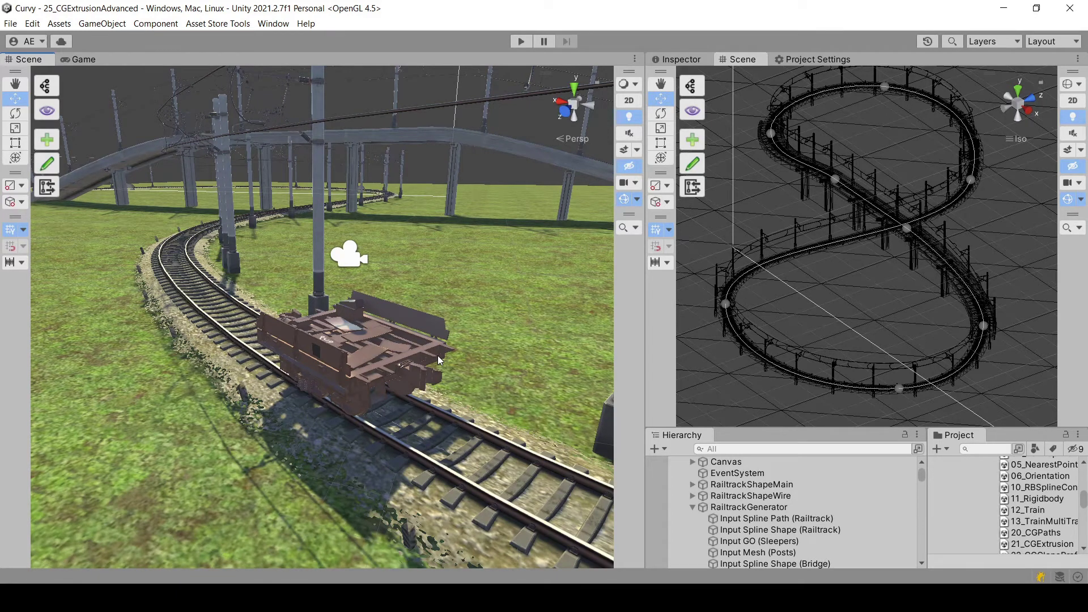
# Step: Run the rail cart scene in Play mode, stop it, and collapse the Other hierarchy group
pyautogui.hotkey('ctrl', 'p')
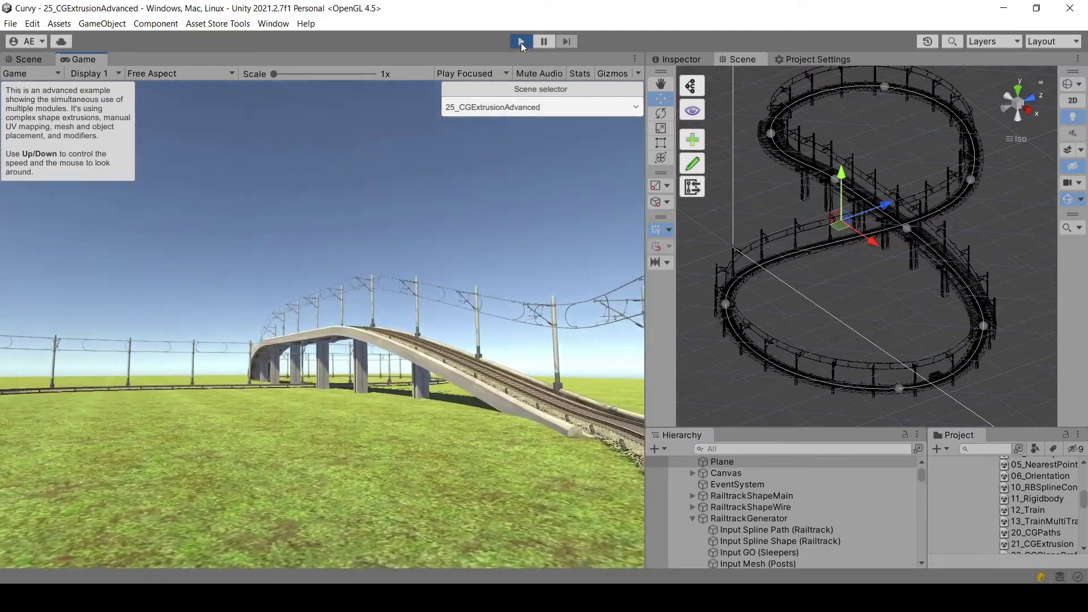
pyautogui.click(521, 41)
pyautogui.scroll(3, 793, 509)
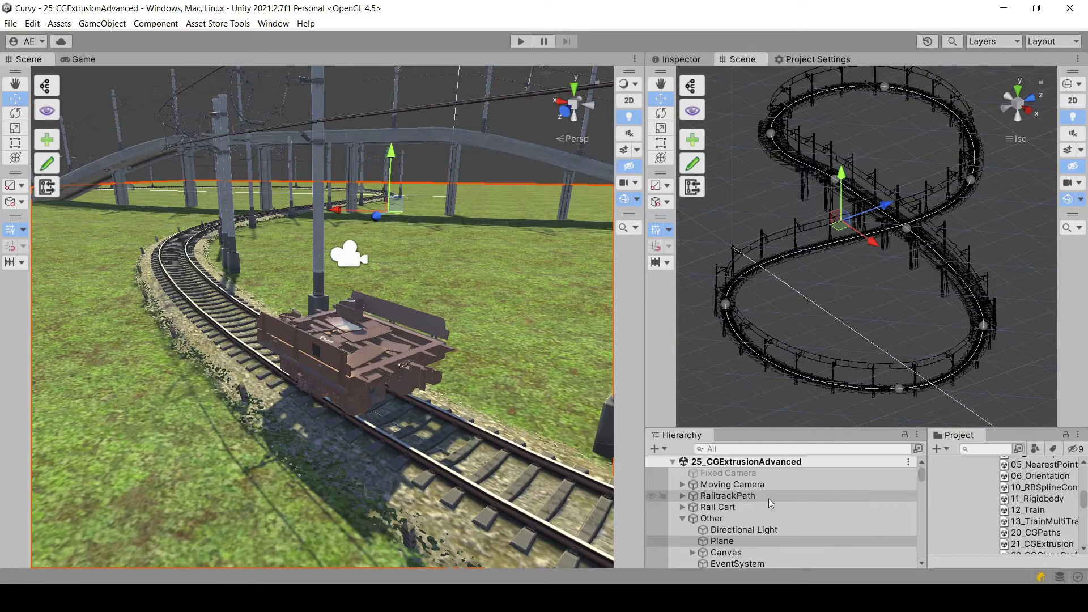
pyautogui.click(690, 518)
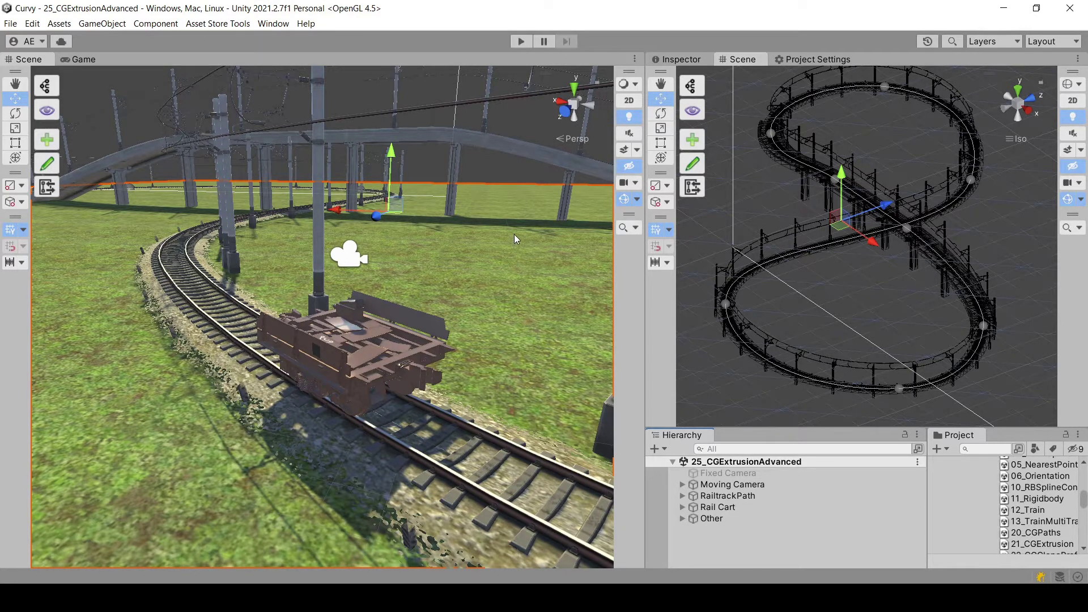
# Step: Hide the Other scenery and inspect the Rail Cart and RailtrackPath spline
pyautogui.click(650, 519)
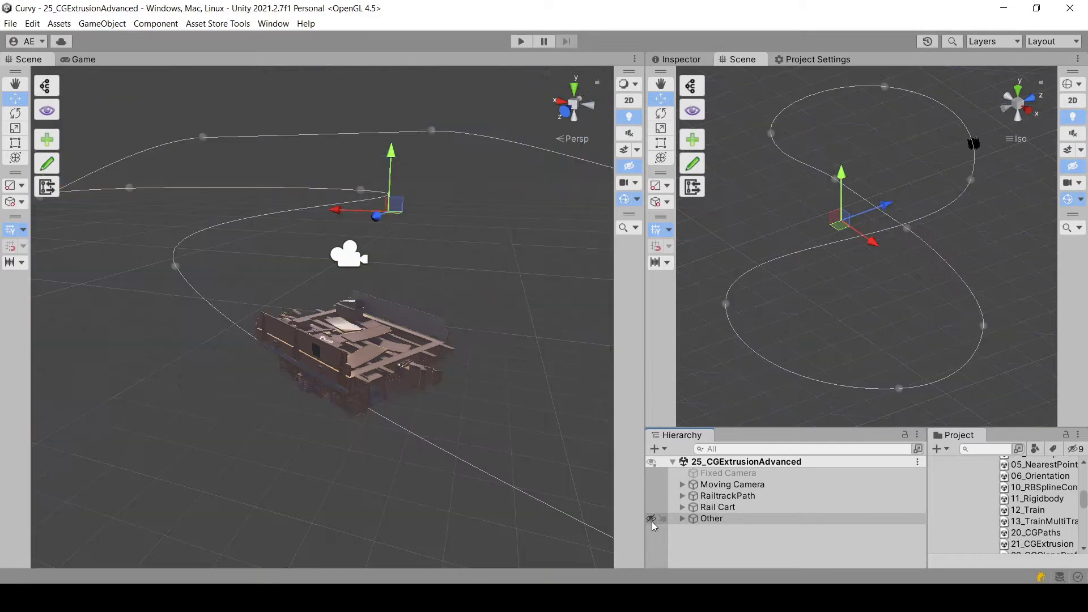
pyautogui.click(763, 189)
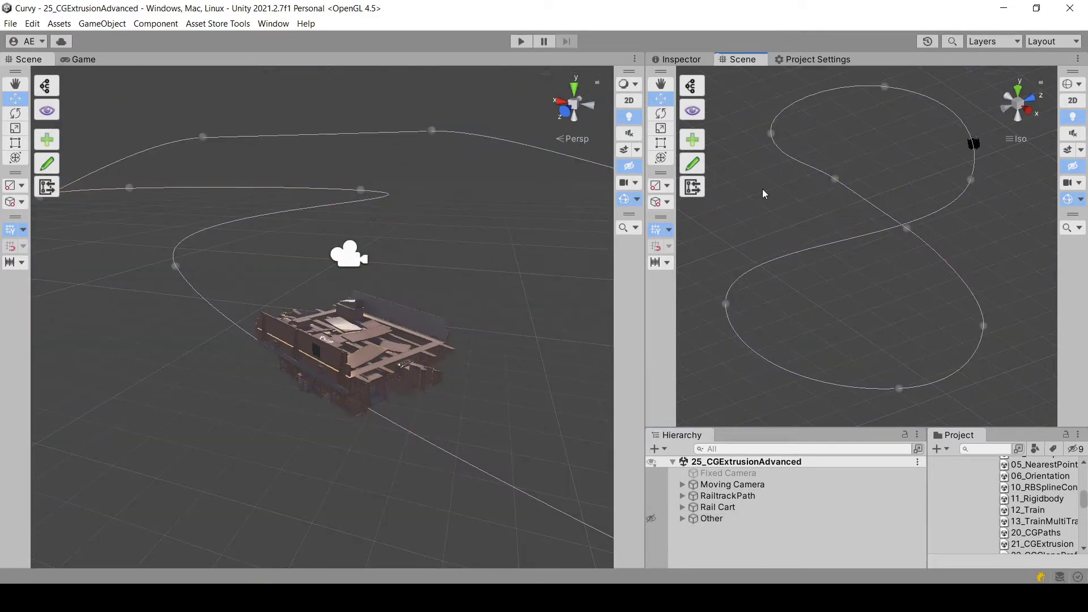
pyautogui.click(720, 510)
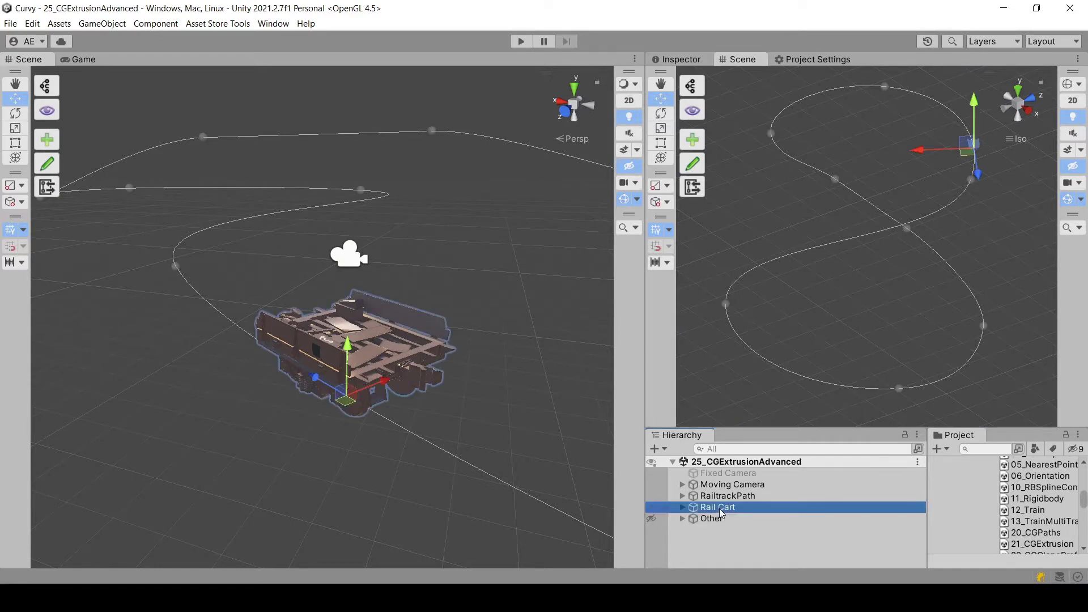
pyautogui.click(747, 498)
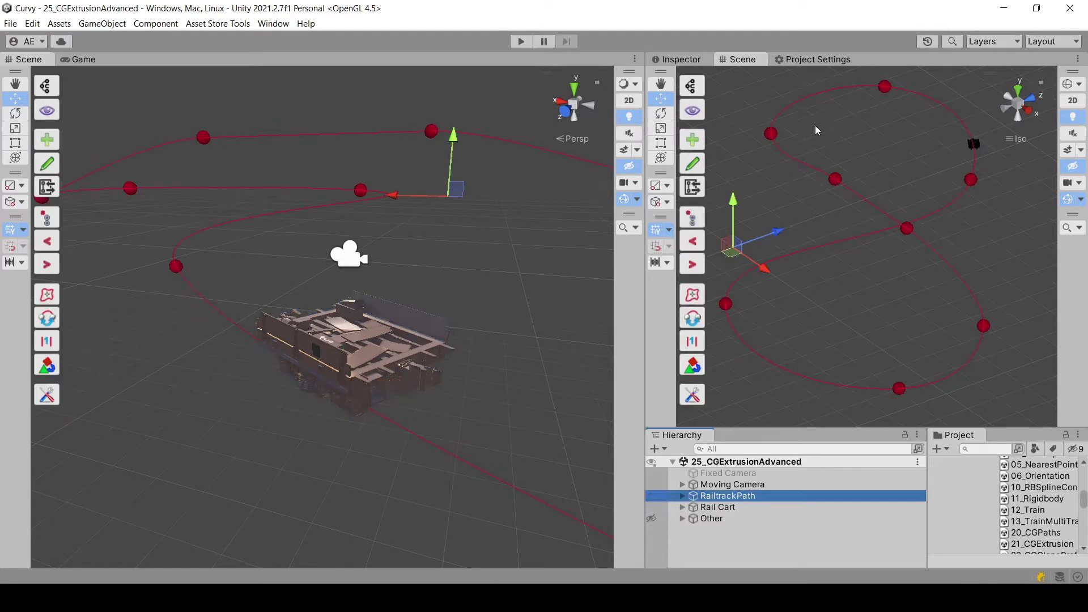
# Step: Toggle the Other scenery back on and off, then inspect the Moving Camera and Fixed Camera
pyautogui.click(651, 519)
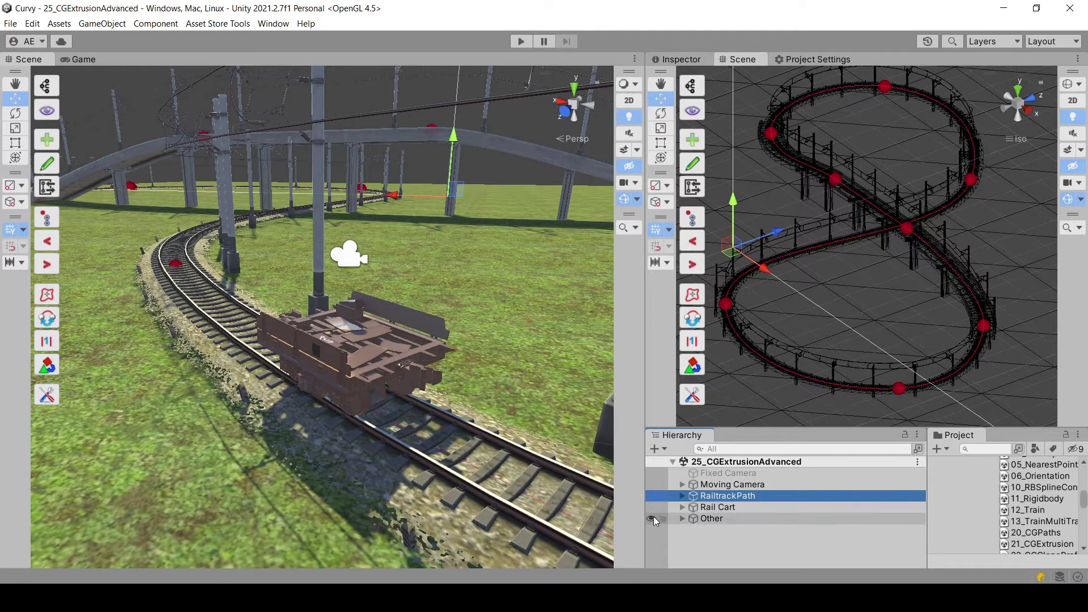
pyautogui.click(651, 518)
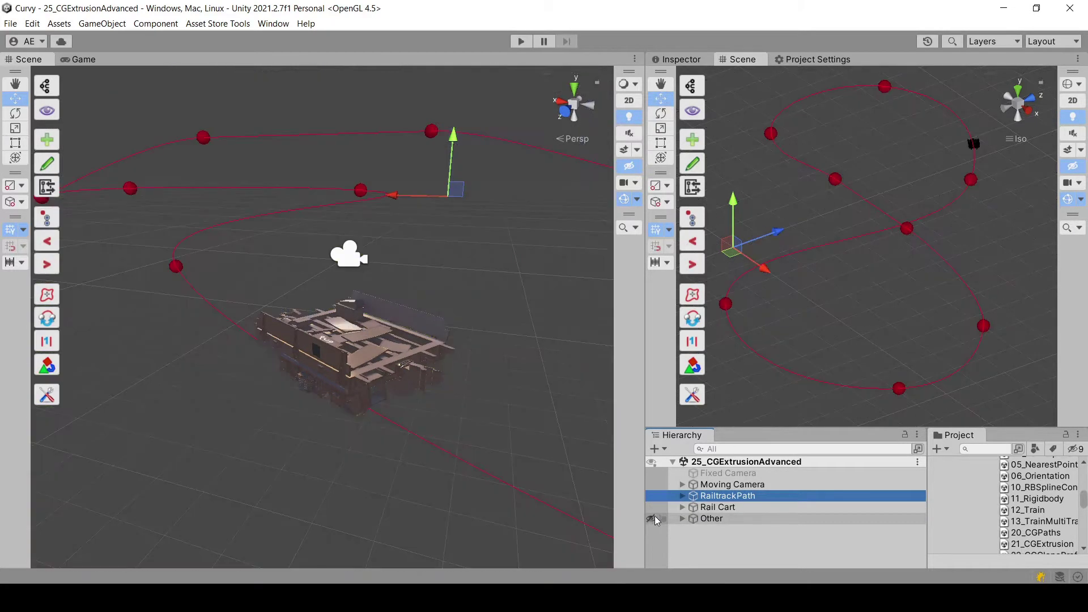
pyautogui.click(736, 486)
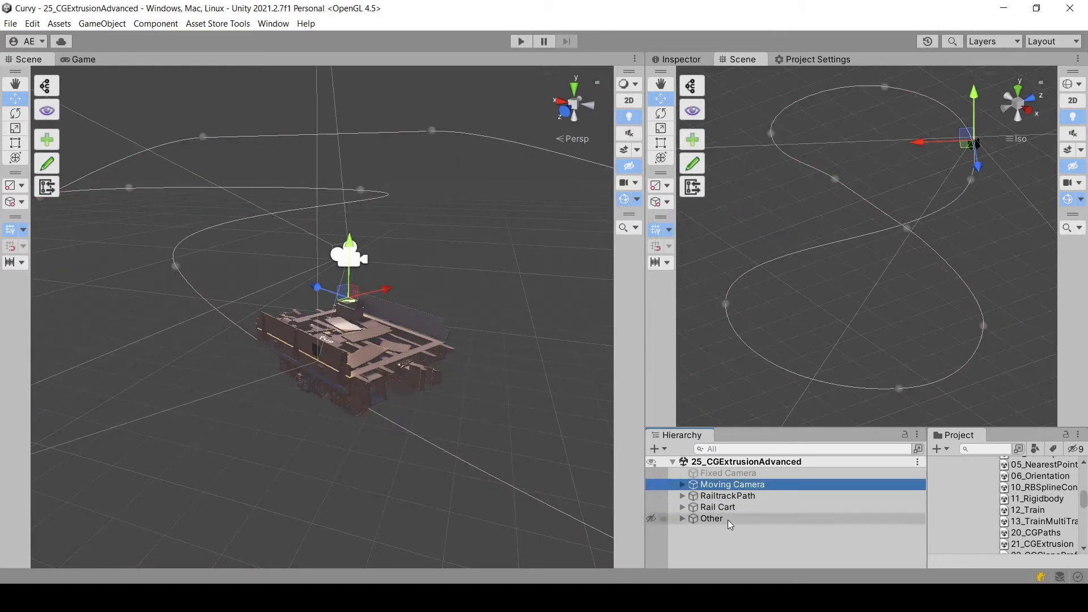
pyautogui.click(717, 473)
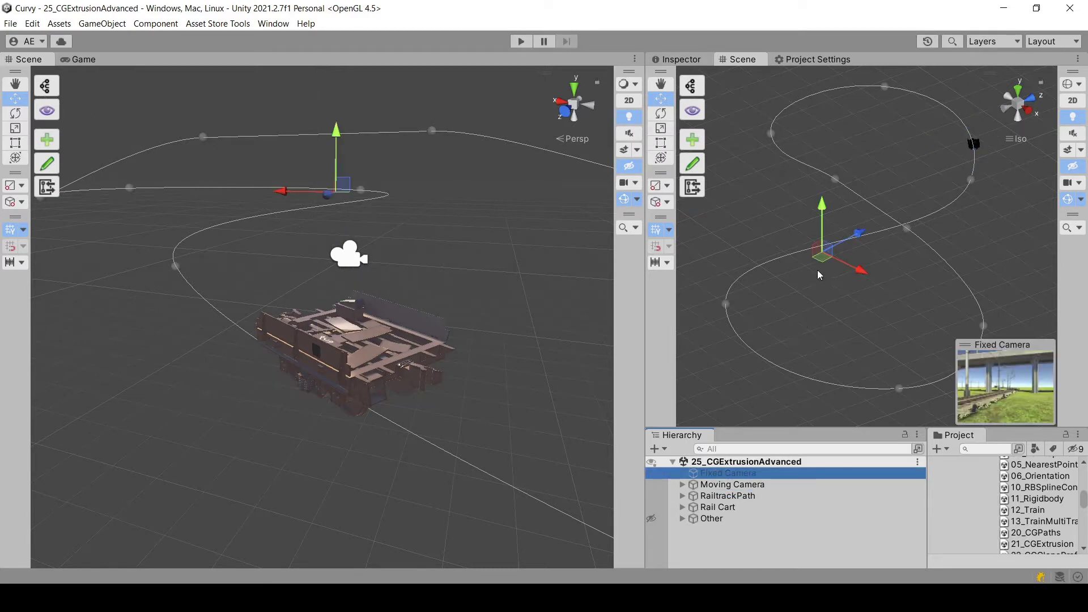
# Step: Show the scenery again and slide the Rail Cart's Spline Controller Position to 0.965
pyautogui.click(651, 518)
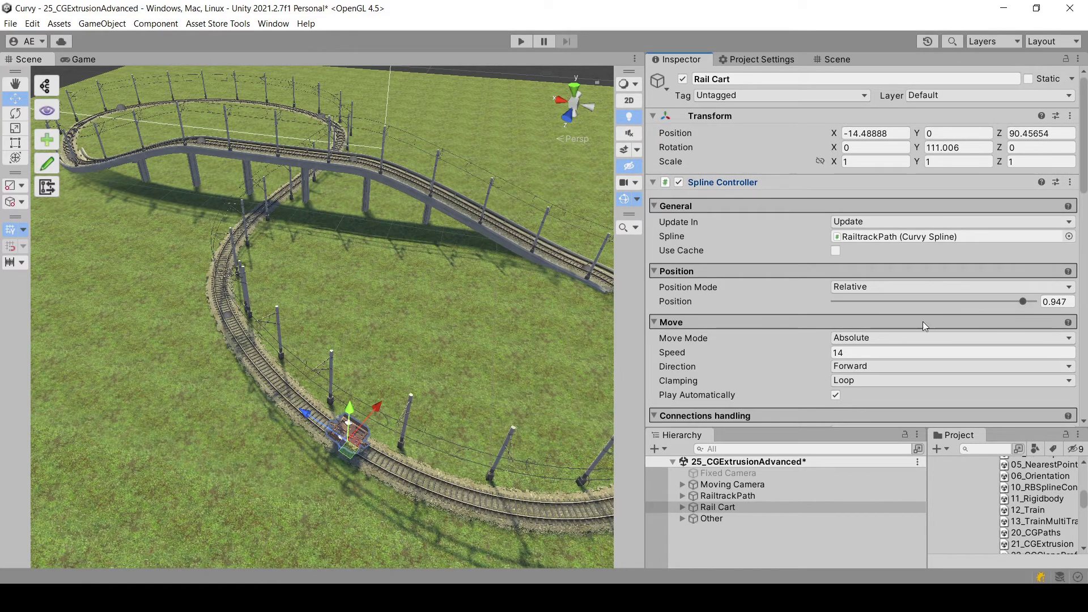
pyautogui.scroll(-5, 498, 406)
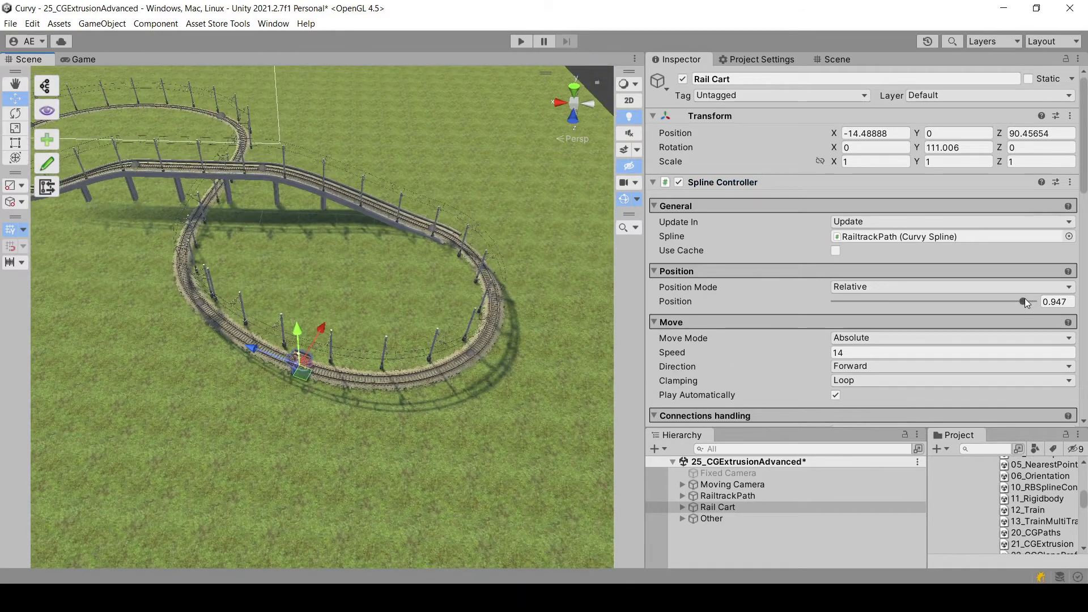
pyautogui.moveTo(1024, 300)
pyautogui.mouseDown()
pyautogui.moveTo(909, 310)
pyautogui.moveTo(1027, 309)
pyautogui.mouseUp()
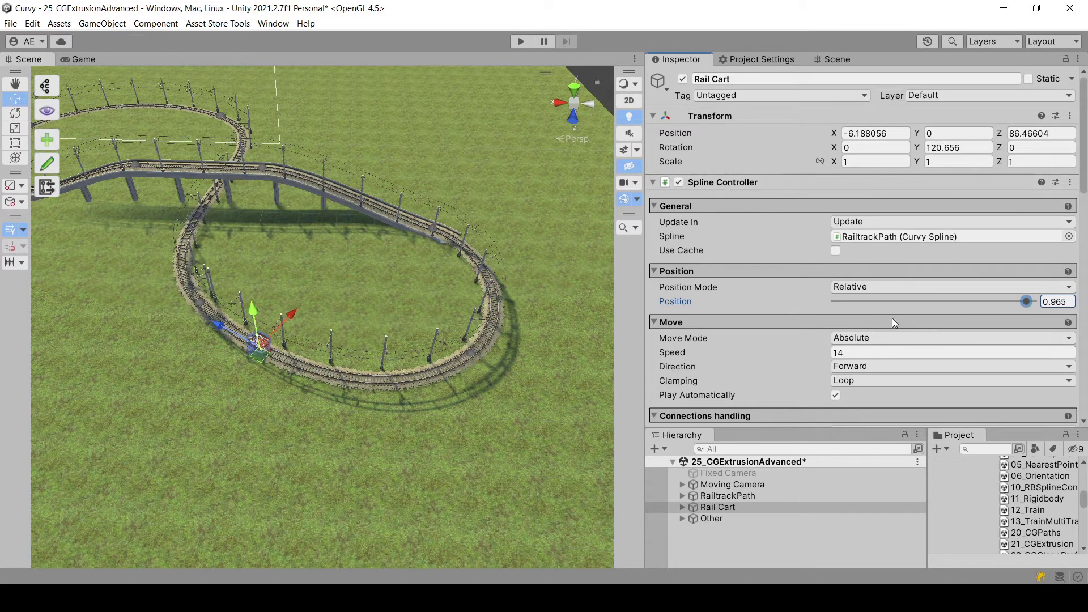
# Step: Scroll the Inspector down to the Spline Controller's empty Events lists
pyautogui.scroll(-2, 891, 318)
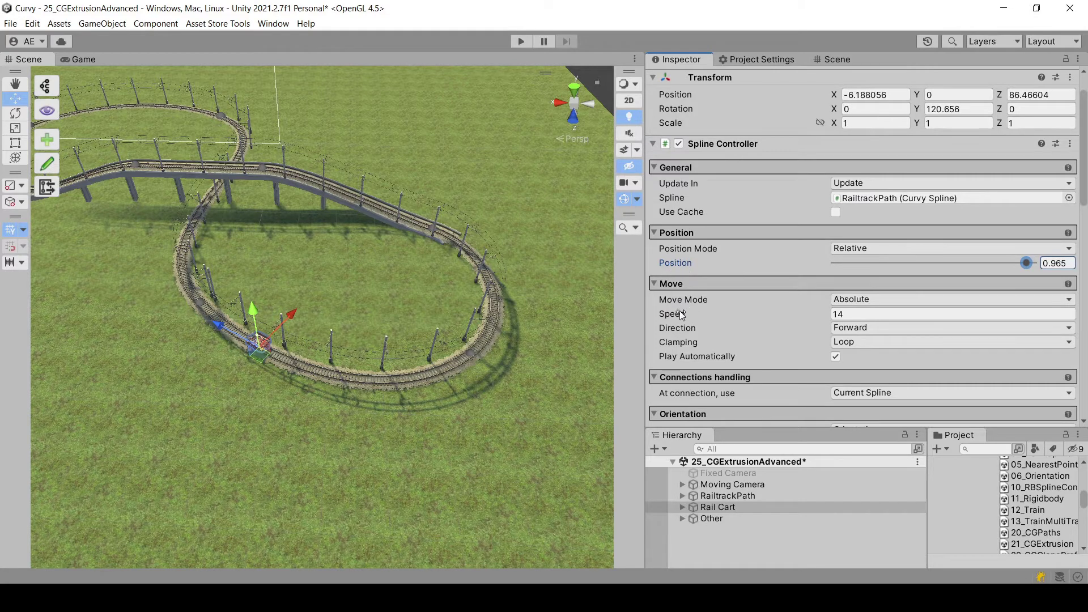
pyautogui.scroll(-4, 745, 323)
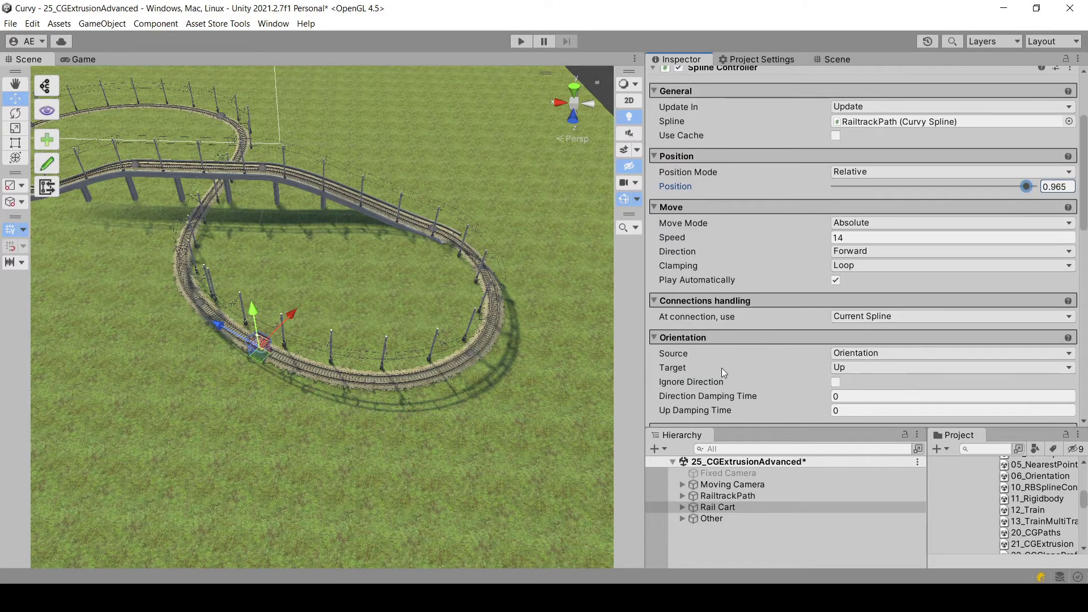
pyautogui.scroll(-4, 721, 368)
pyautogui.scroll(-10, 714, 302)
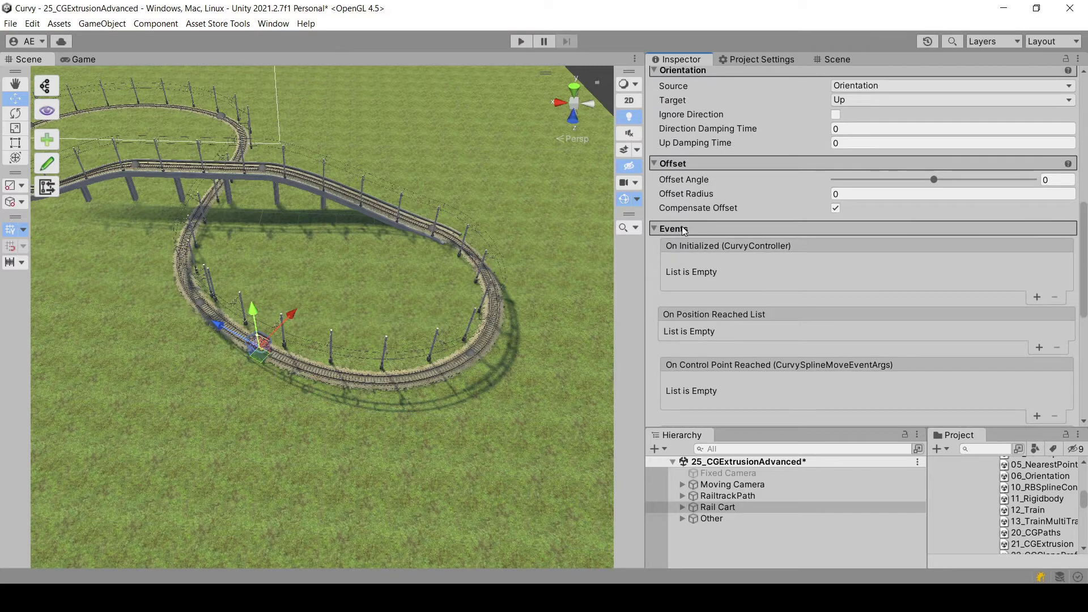
pyautogui.scroll(-6, 688, 229)
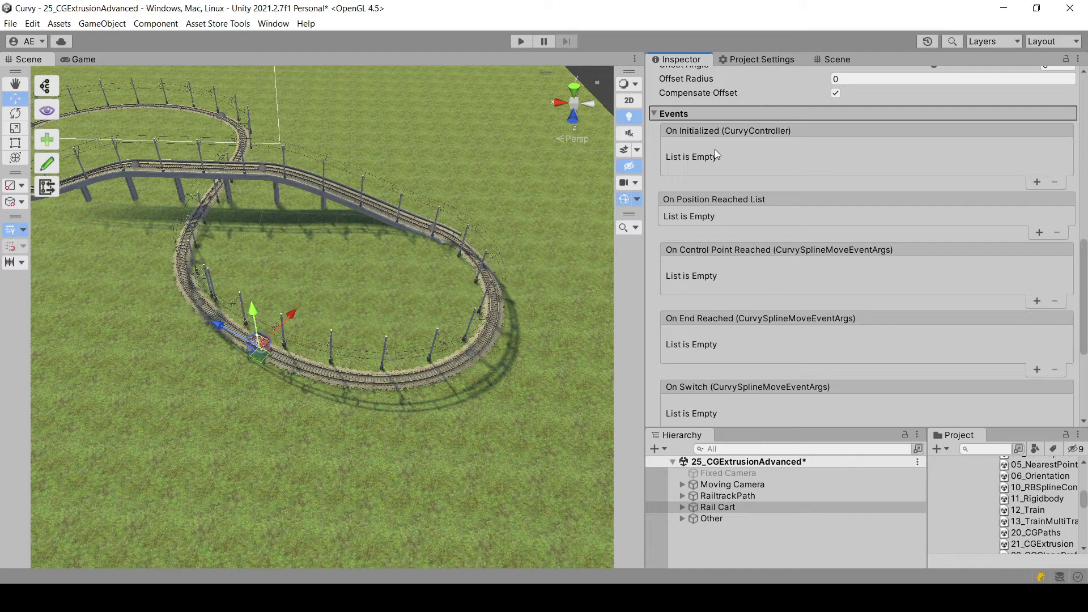
pyautogui.scroll(-2, 760, 230)
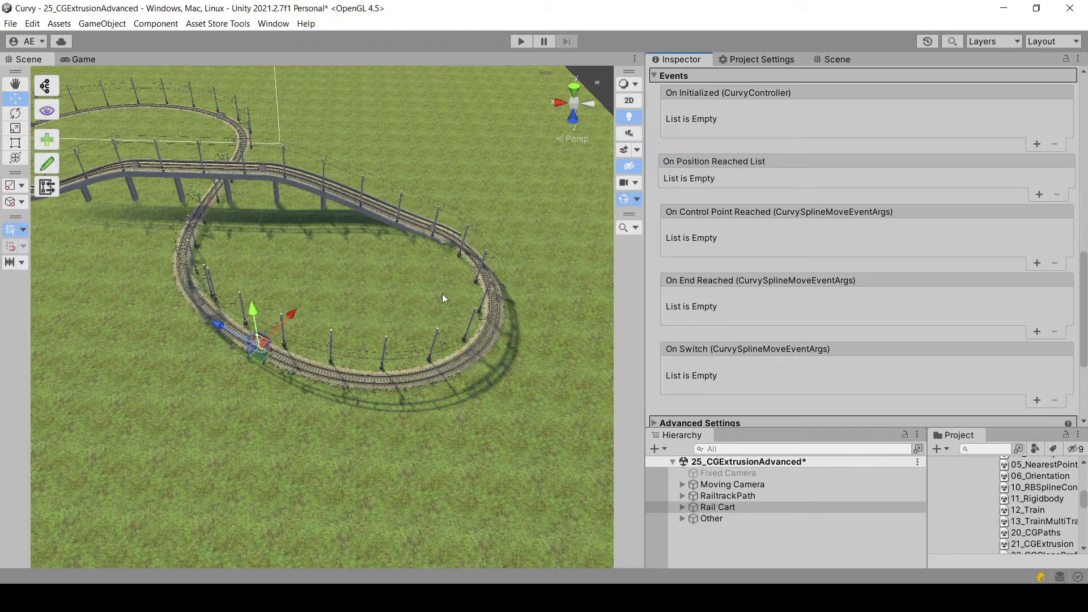
# Step: Hide the scenery, frame the track top-down, and add My Event under On Position Reached at 17.98221
pyautogui.click(651, 519)
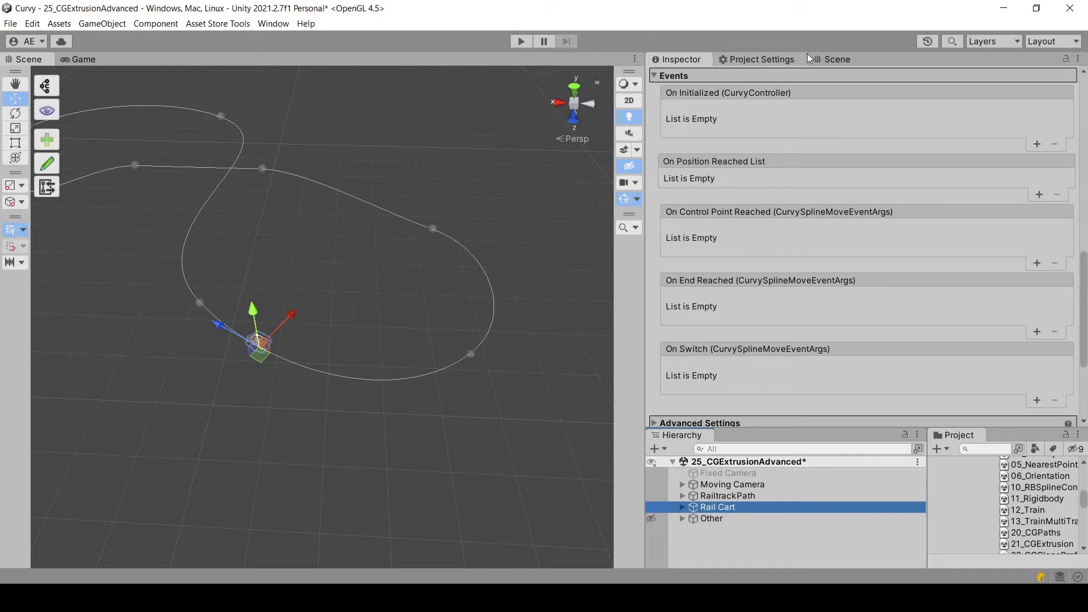
pyautogui.moveTo(831, 57); pyautogui.dragTo(383, 60)
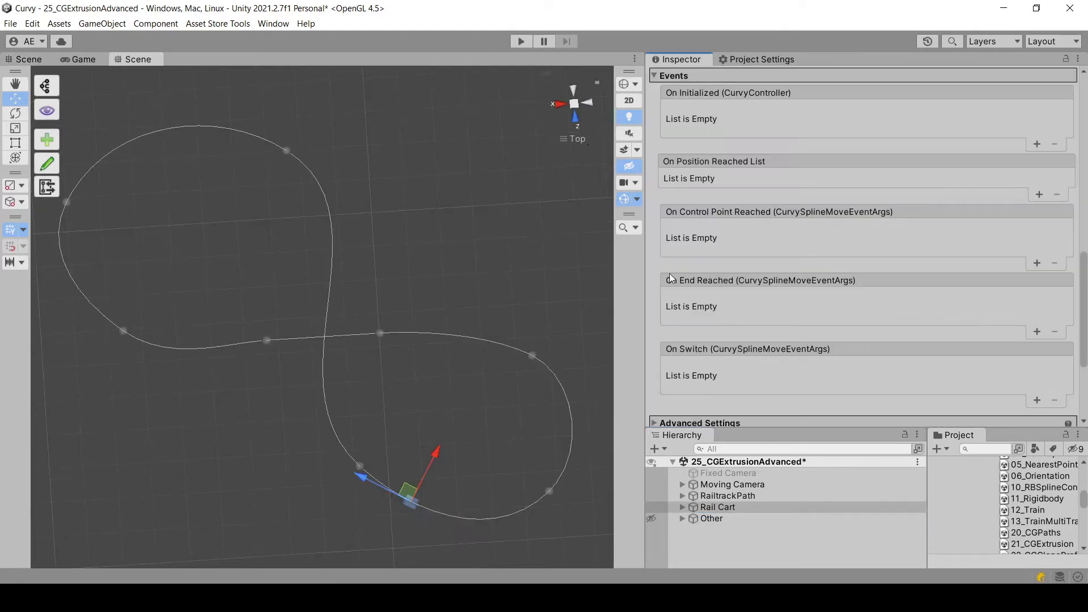
pyautogui.moveTo(487, 390); pyautogui.dragTo(456, 311, button='middle')
pyautogui.scroll(2, 549, 301)
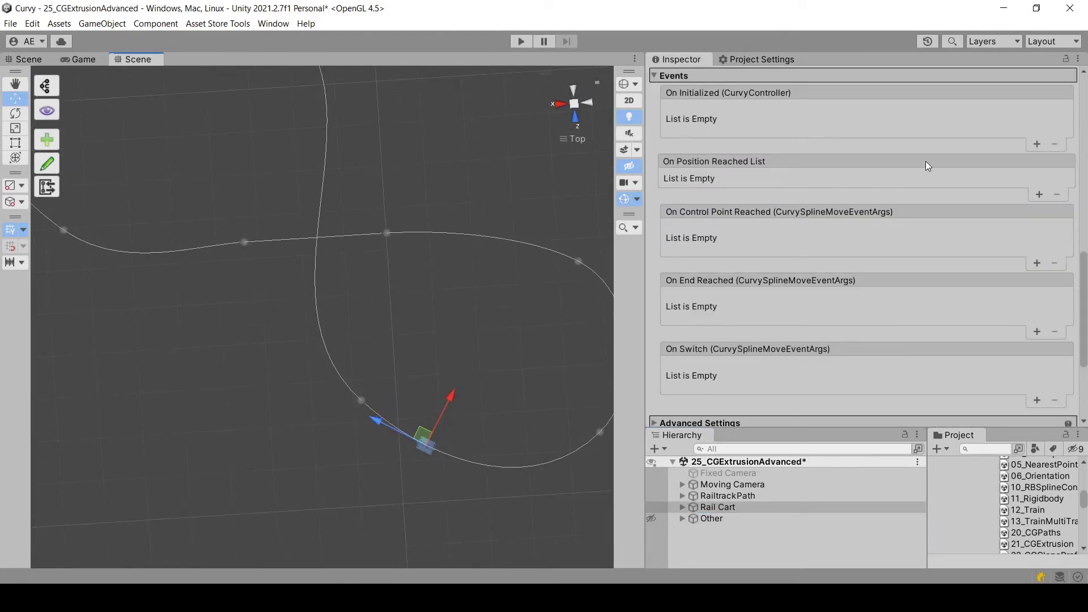
pyautogui.click(1038, 195)
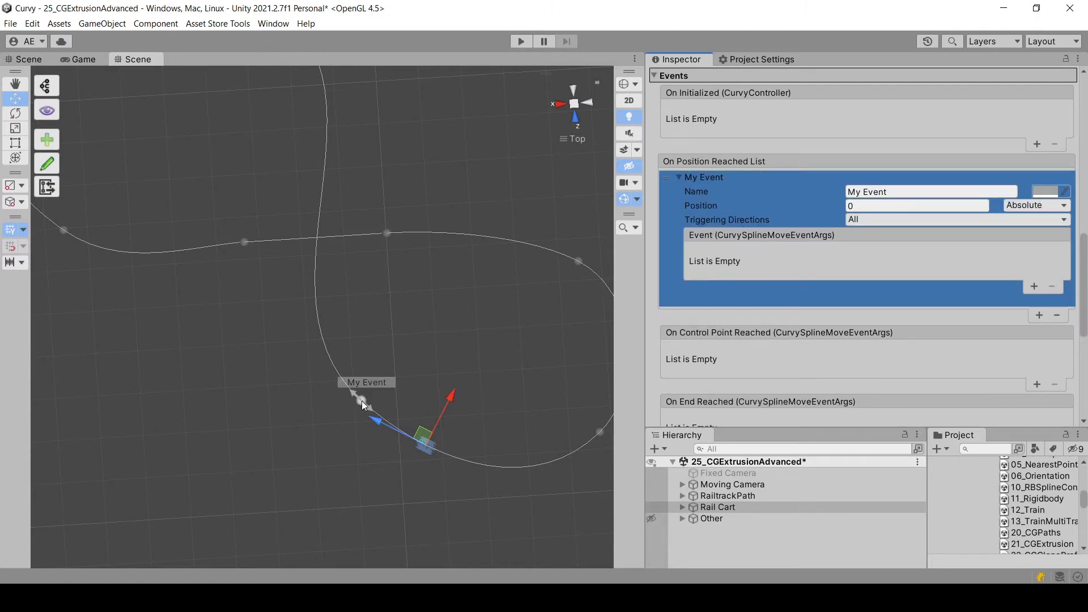
pyautogui.moveTo(361, 400)
pyautogui.mouseDown()
pyautogui.moveTo(327, 342)
pyautogui.moveTo(323, 303)
pyautogui.moveTo(325, 334)
pyautogui.moveTo(430, 434)
pyautogui.moveTo(536, 457)
pyautogui.moveTo(516, 466)
pyautogui.moveTo(405, 438)
pyautogui.moveTo(322, 324)
pyautogui.moveTo(325, 339)
pyautogui.mouseUp()
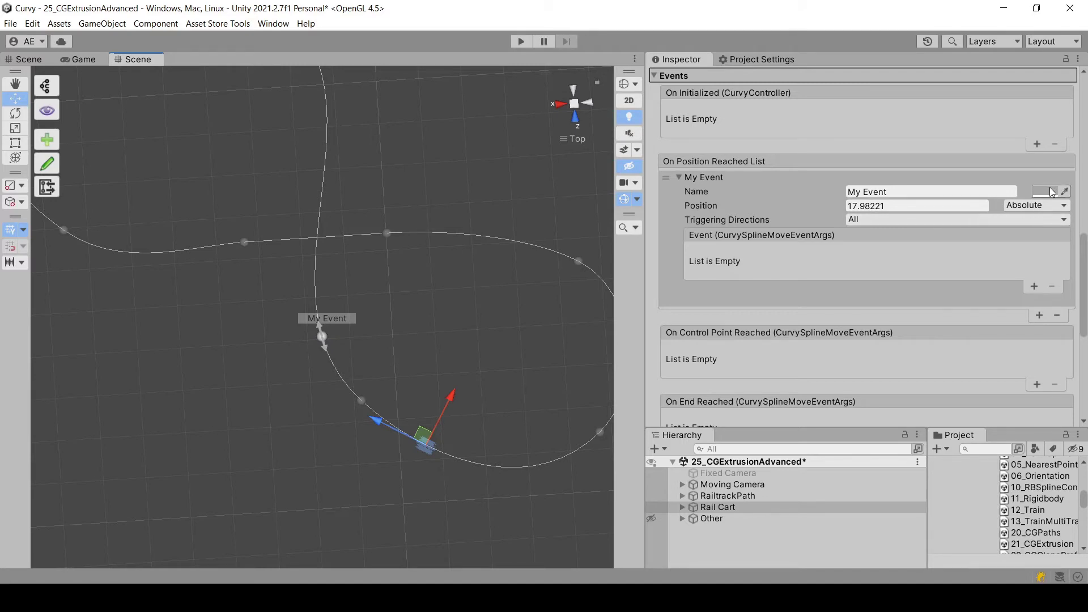
# Step: Rename the event 'Enter fixed camera' and add a second event named 'Exit fixed camera'
pyautogui.click(901, 191)
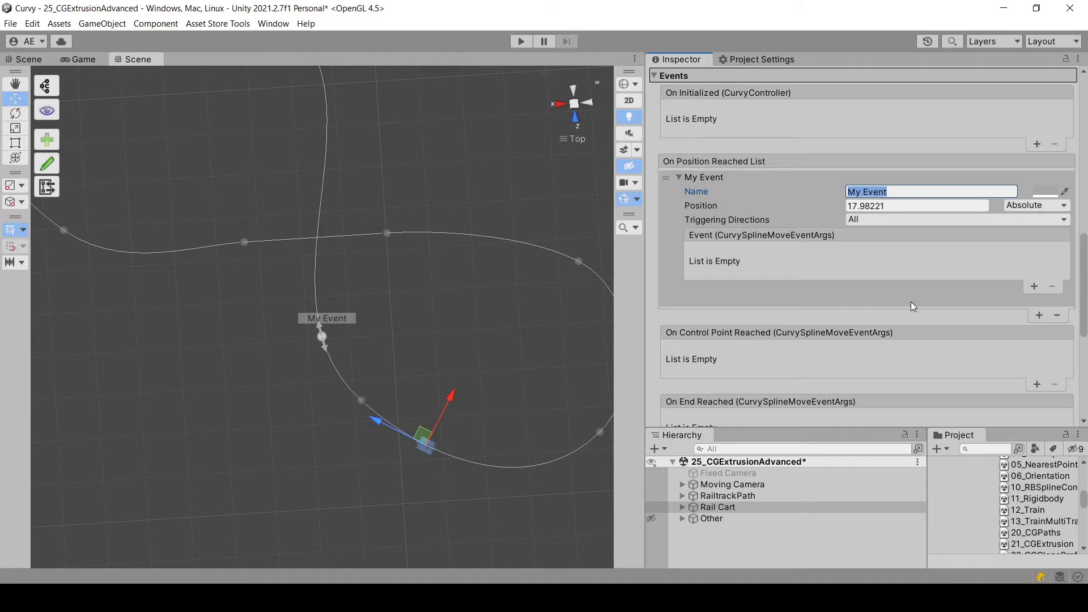
pyautogui.write('E')
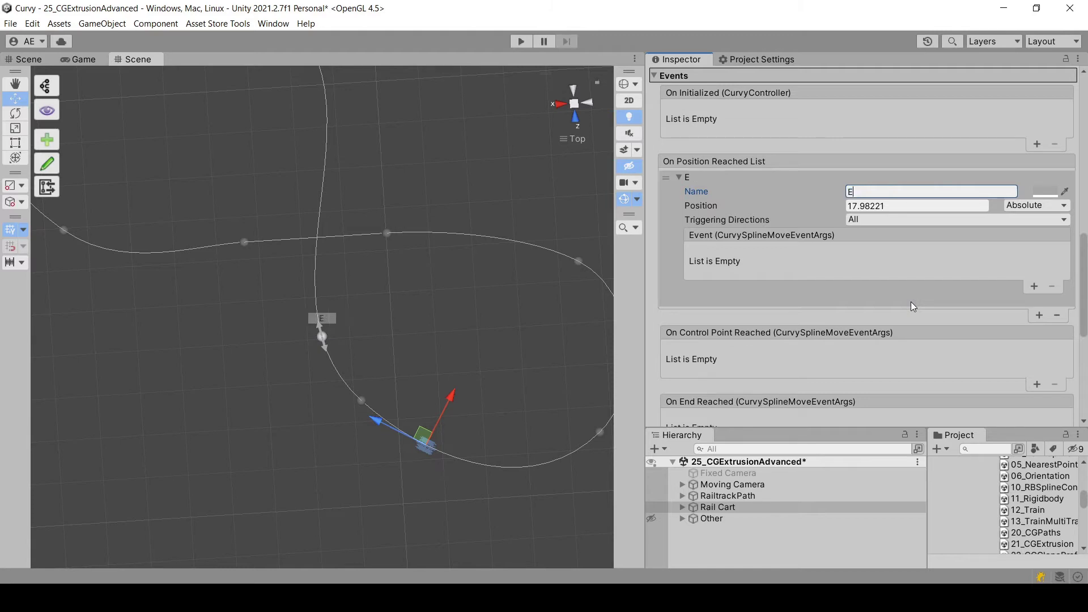
pyautogui.write('nter fixed camera')
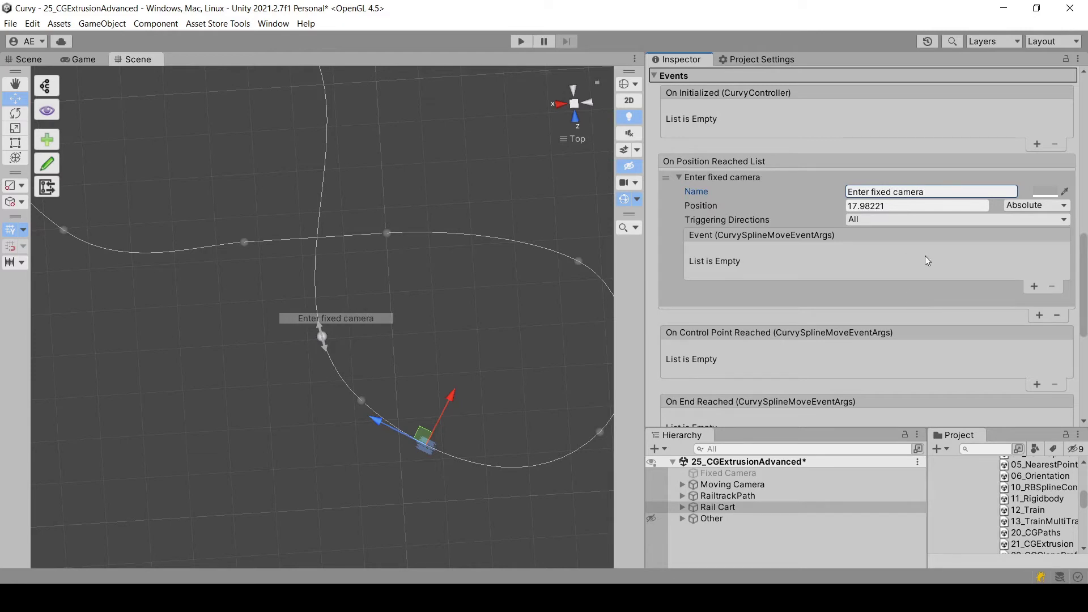
pyautogui.click(1040, 315)
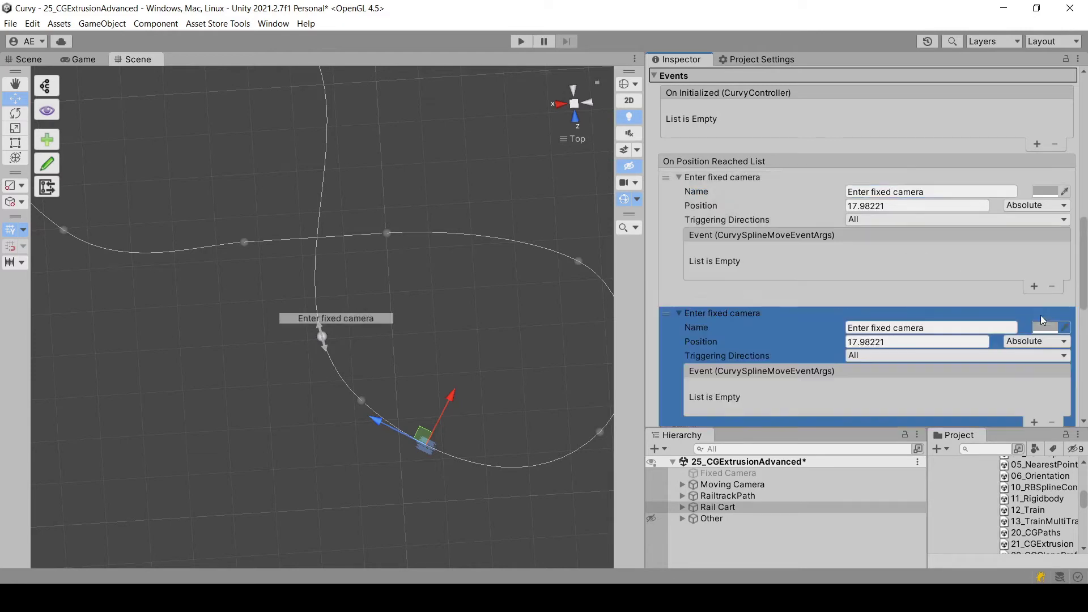
pyautogui.click(892, 327)
pyautogui.write('Exit ')
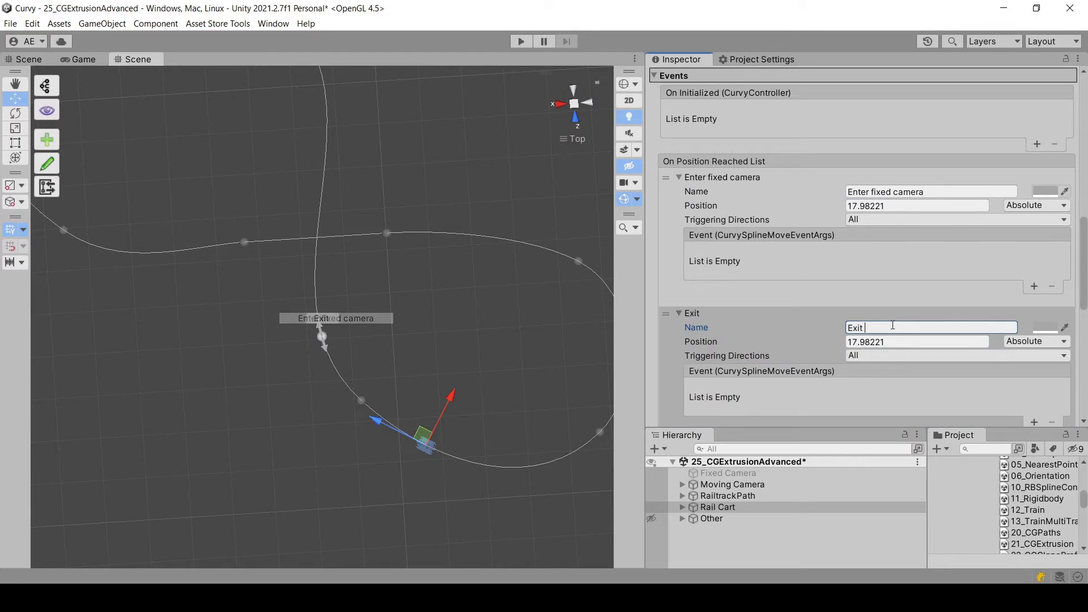
pyautogui.write('fixed camera')
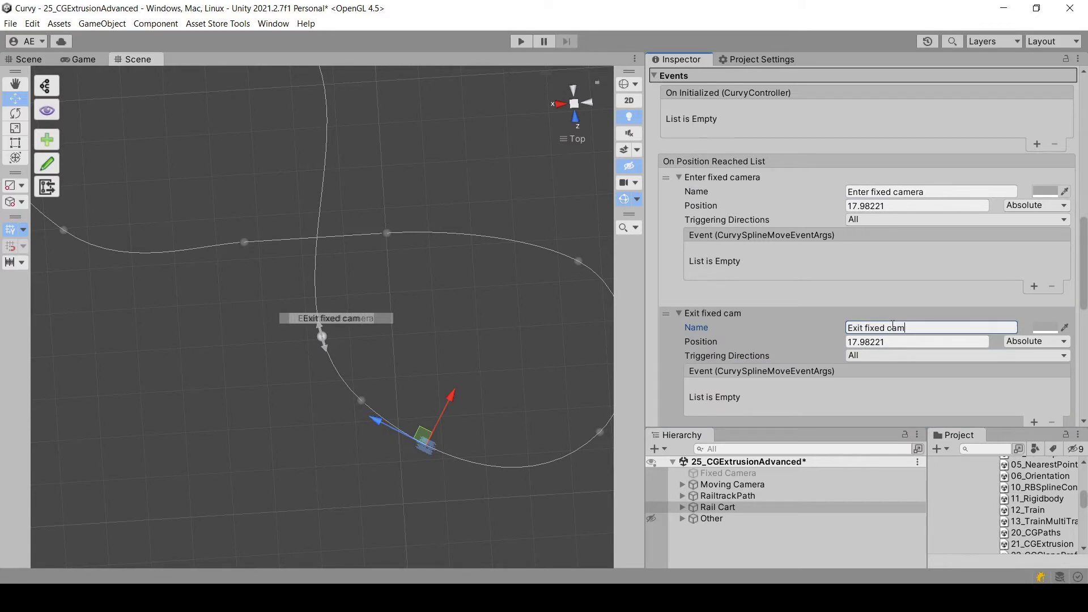
# Step: Colour the Enter fixed camera marker bright, fully saturated green
pyautogui.click(1044, 190)
pyautogui.click(984, 247)
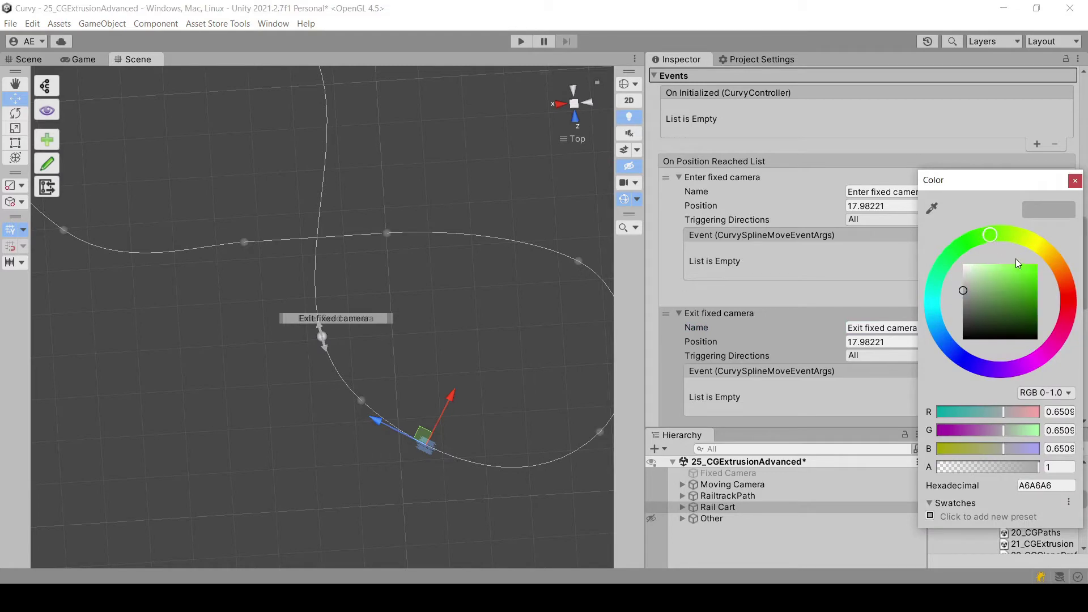
pyautogui.click(1036, 265)
pyautogui.click(852, 292)
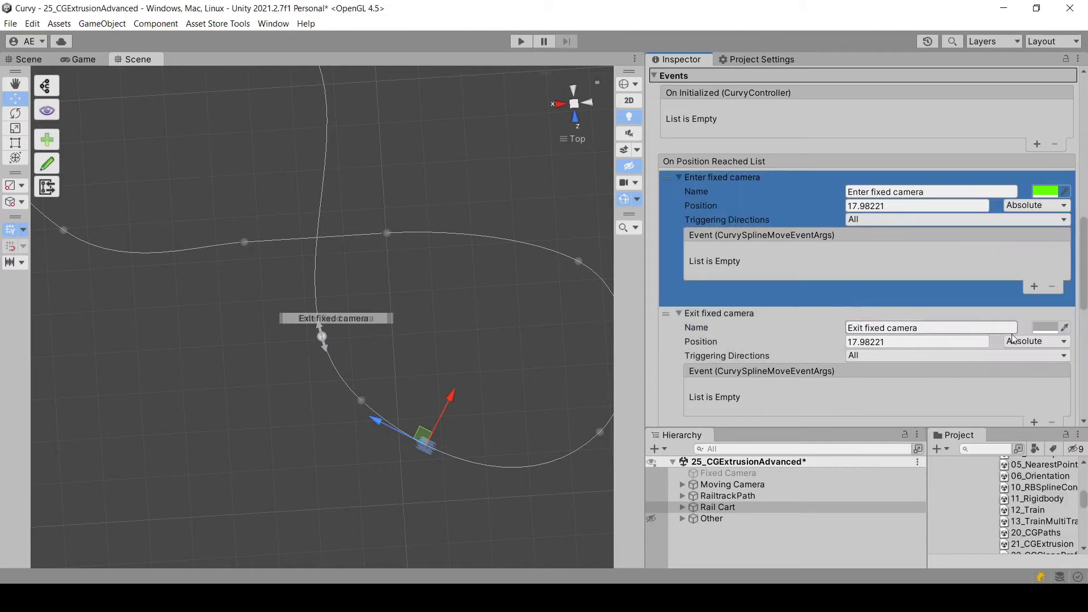
# Step: Make the Exit fixed camera marker red and slide it to position 7.130551
pyautogui.click(1046, 326)
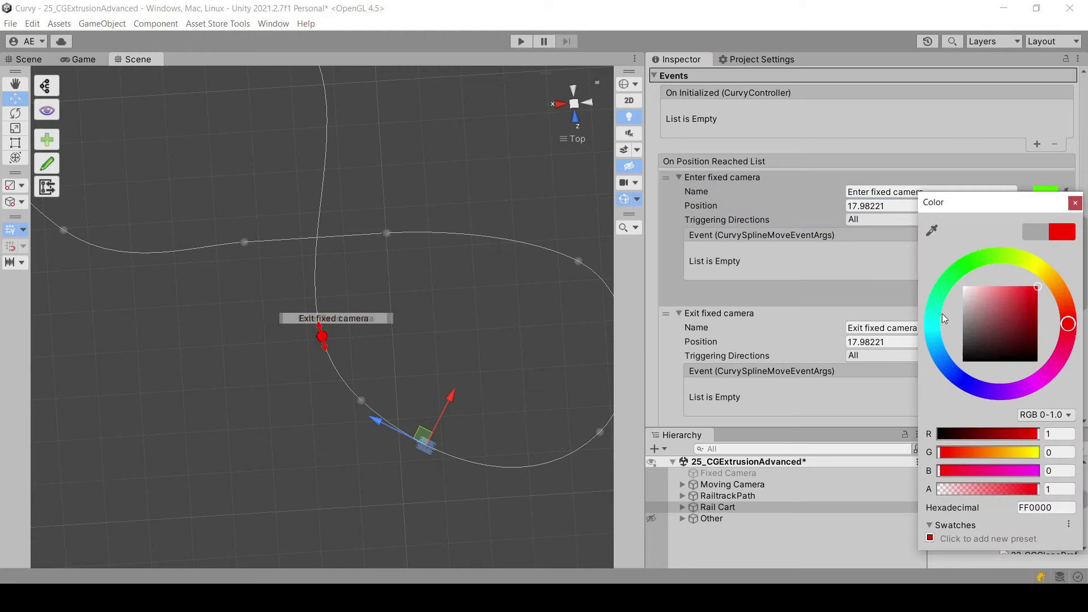
pyautogui.click(882, 314)
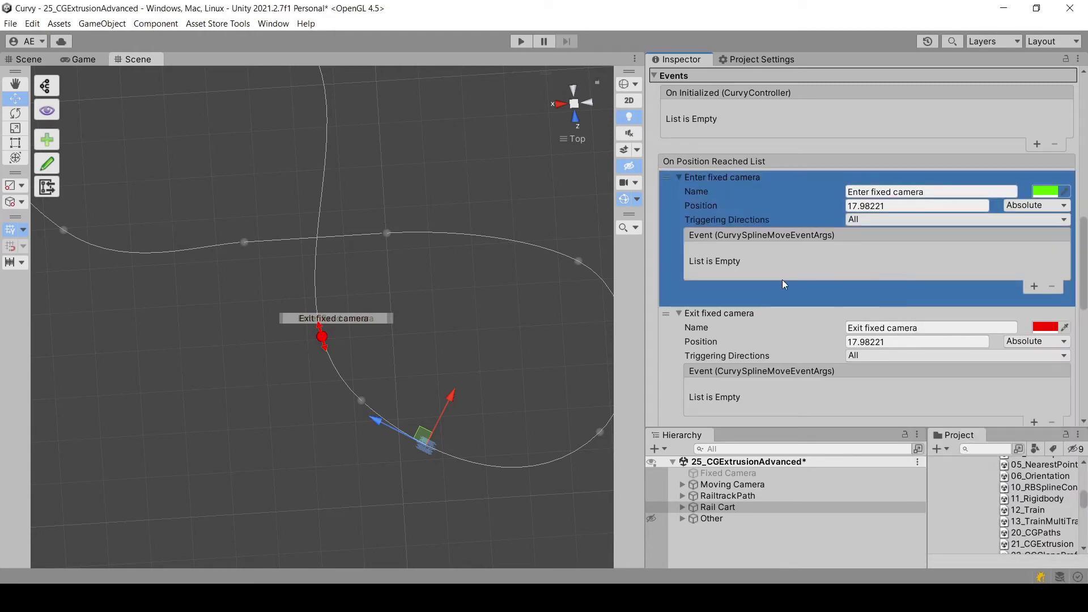
pyautogui.moveTo(321, 340); pyautogui.dragTo(348, 374)
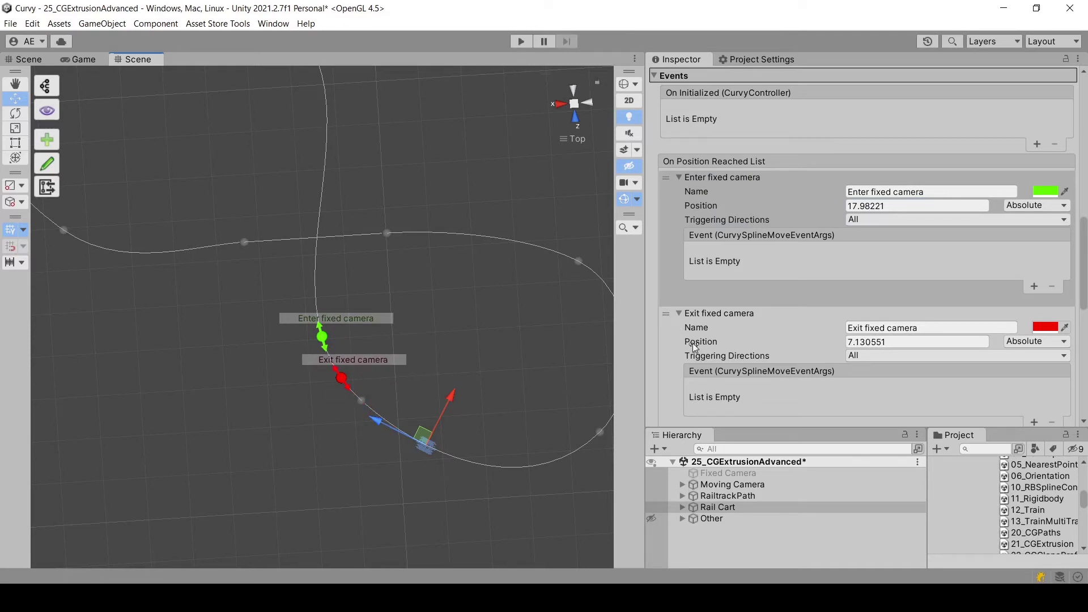
# Step: Set the Exit fixed camera position to 54.8, keeping the mode on Absolute
pyautogui.moveTo(694, 343)
pyautogui.mouseDown()
pyautogui.moveTo(1004, 346)
pyautogui.moveTo(757, 390)
pyautogui.mouseUp()
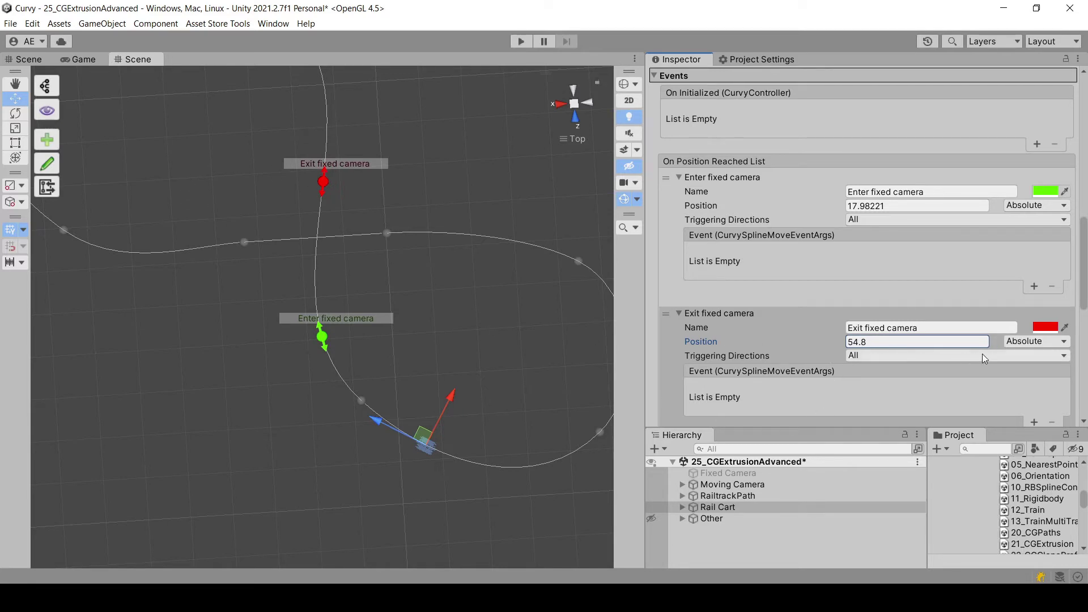
pyautogui.click(1039, 342)
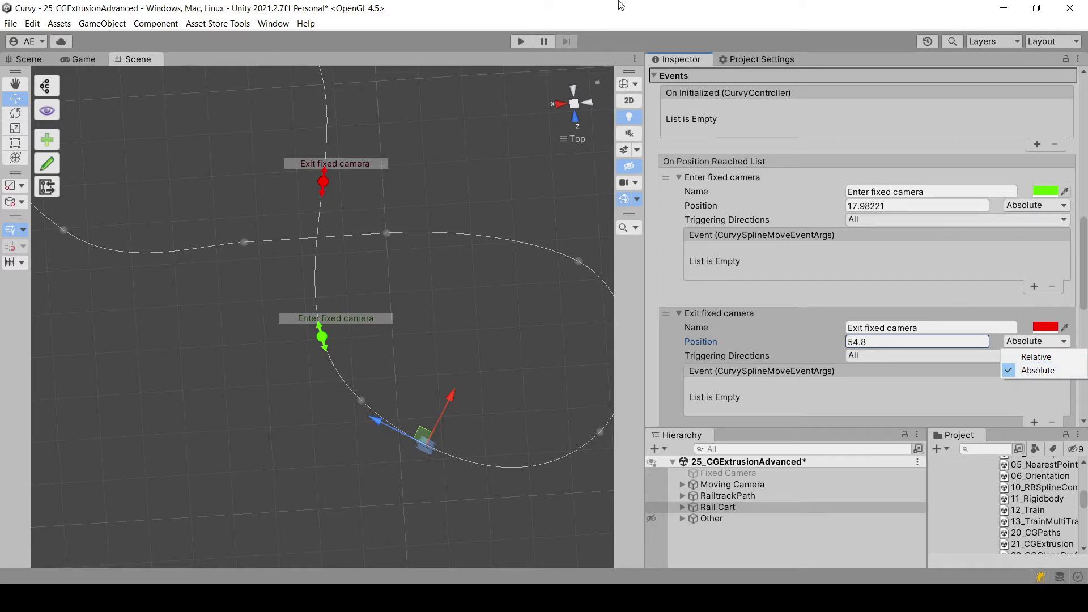
pyautogui.click(600, 15)
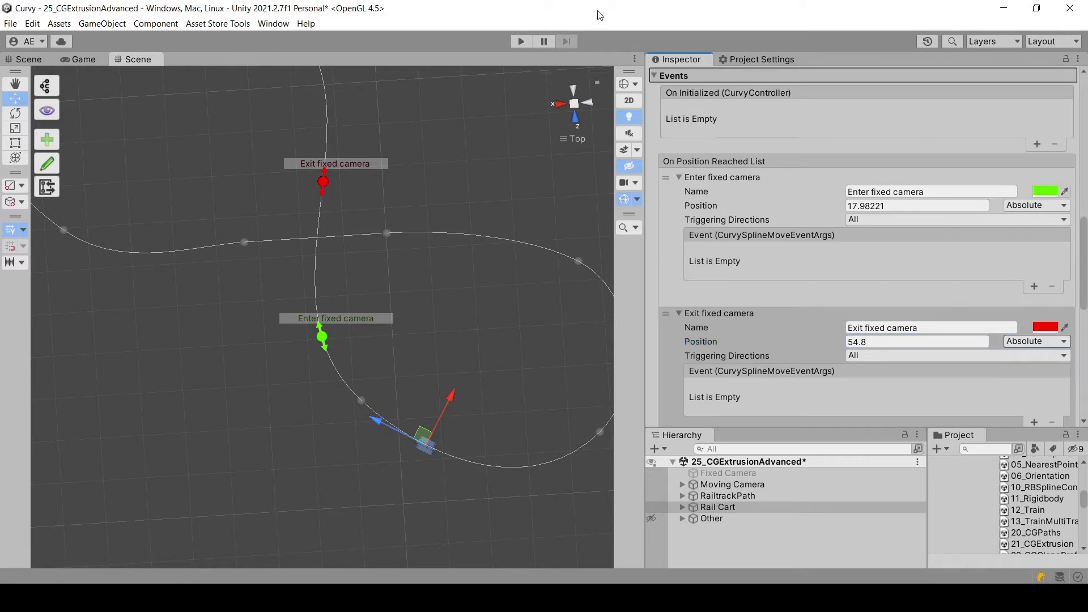
pyautogui.scroll(-3, 777, 244)
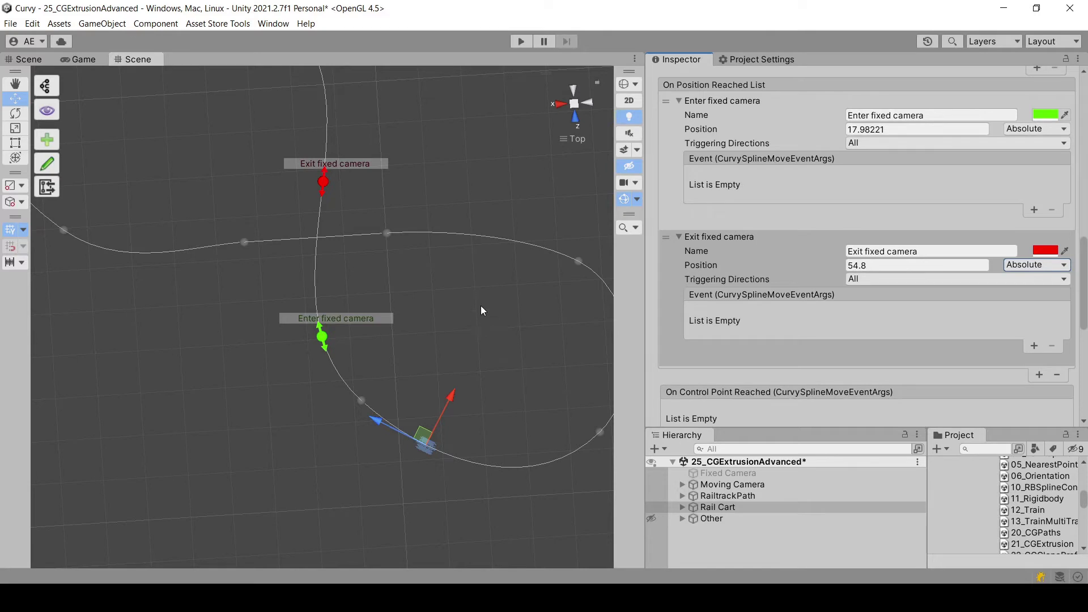
pyautogui.scroll(1, 885, 221)
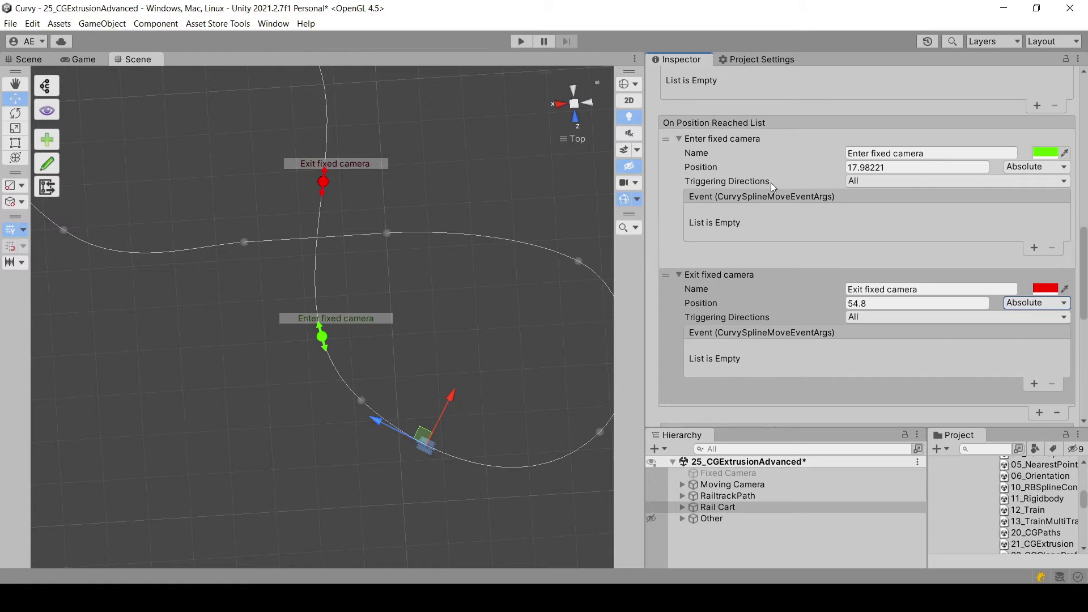
# Step: Keep Enter fixed camera triggering in All directions and slide it to position 6.383833
pyautogui.click(882, 182)
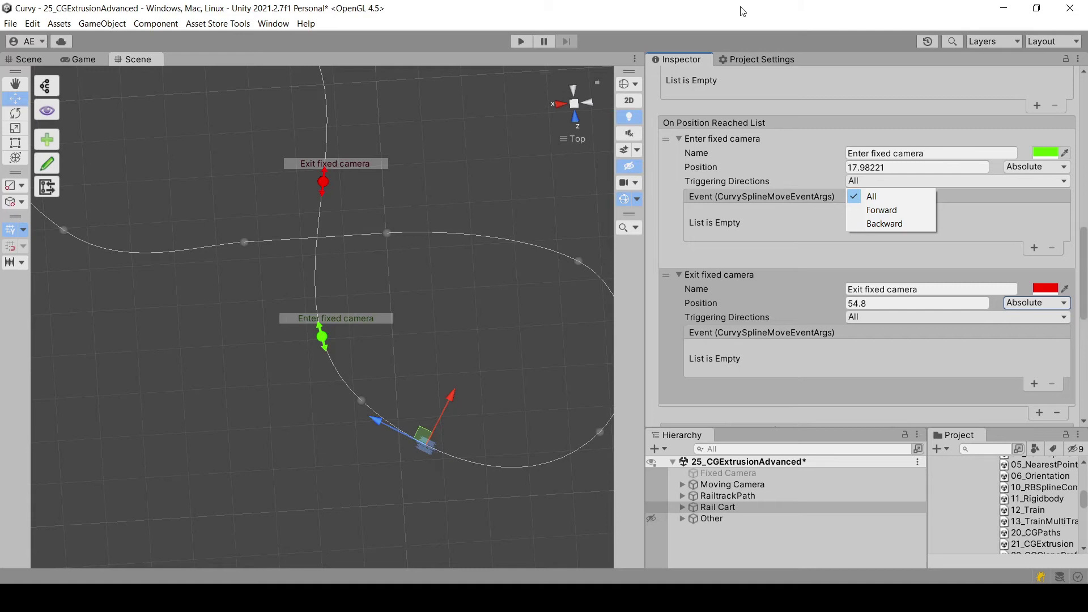
pyautogui.click(890, 190)
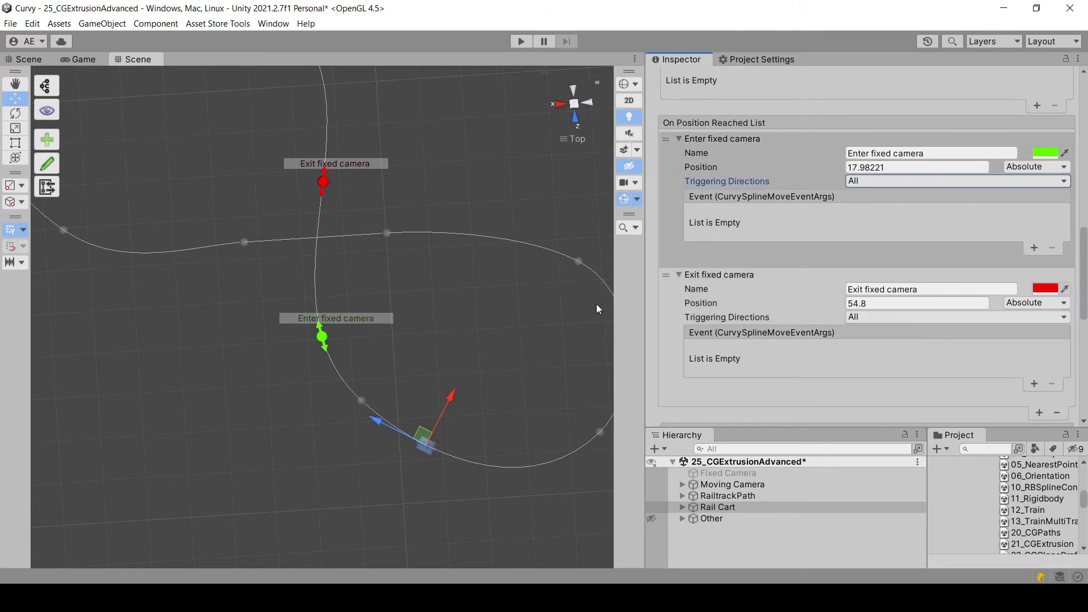
pyautogui.scroll(3, 406, 354)
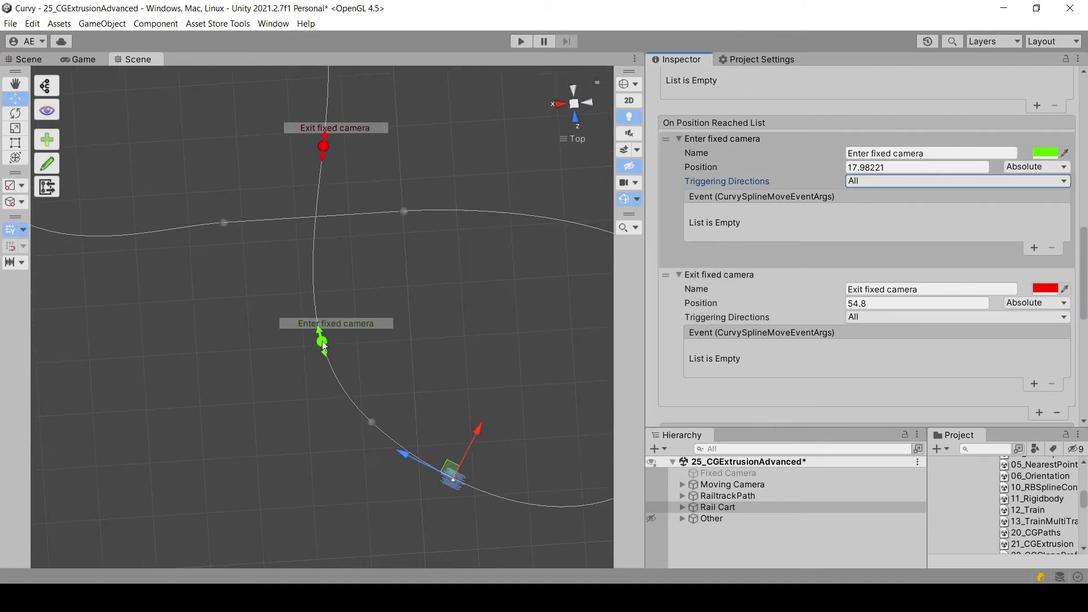
pyautogui.moveTo(322, 338); pyautogui.dragTo(351, 402)
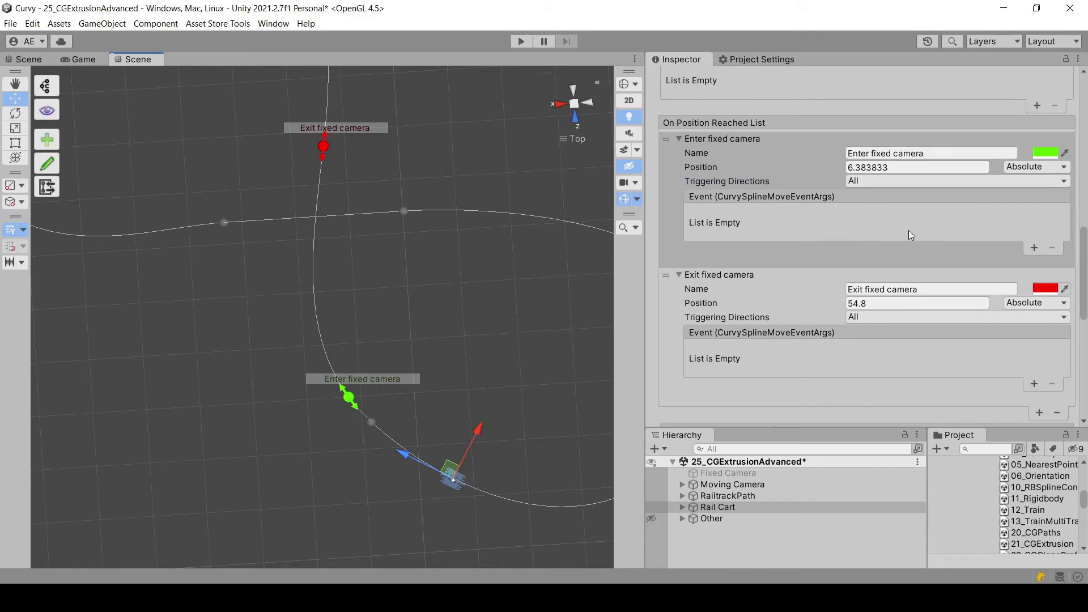
# Step: Add an Enter fixed camera call that runs GameObject.SetActive on Moving Camera
pyautogui.click(1034, 248)
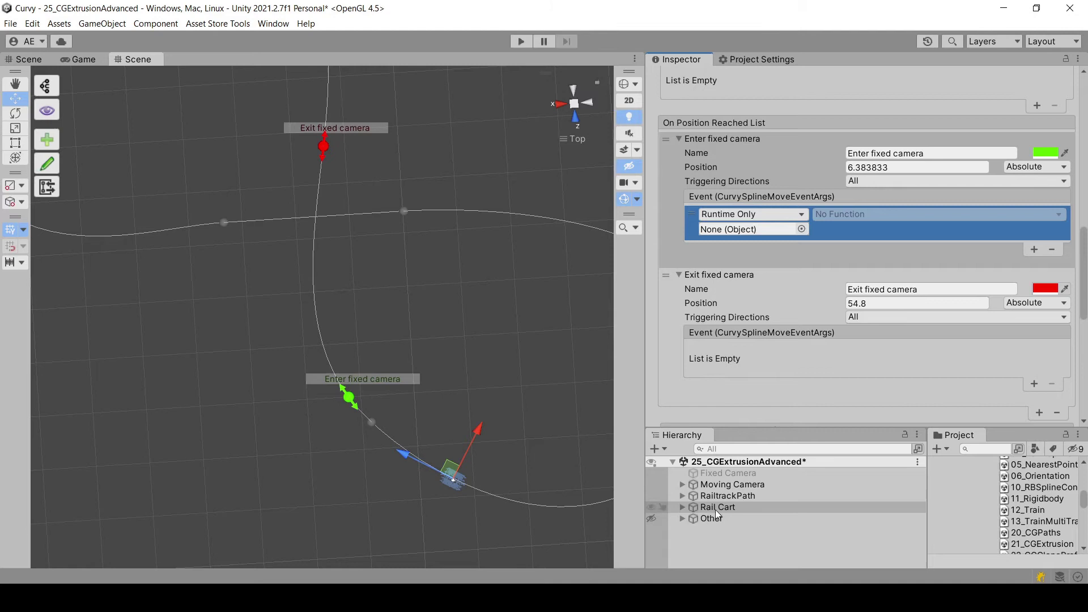
pyautogui.moveTo(732, 484); pyautogui.dragTo(773, 145)
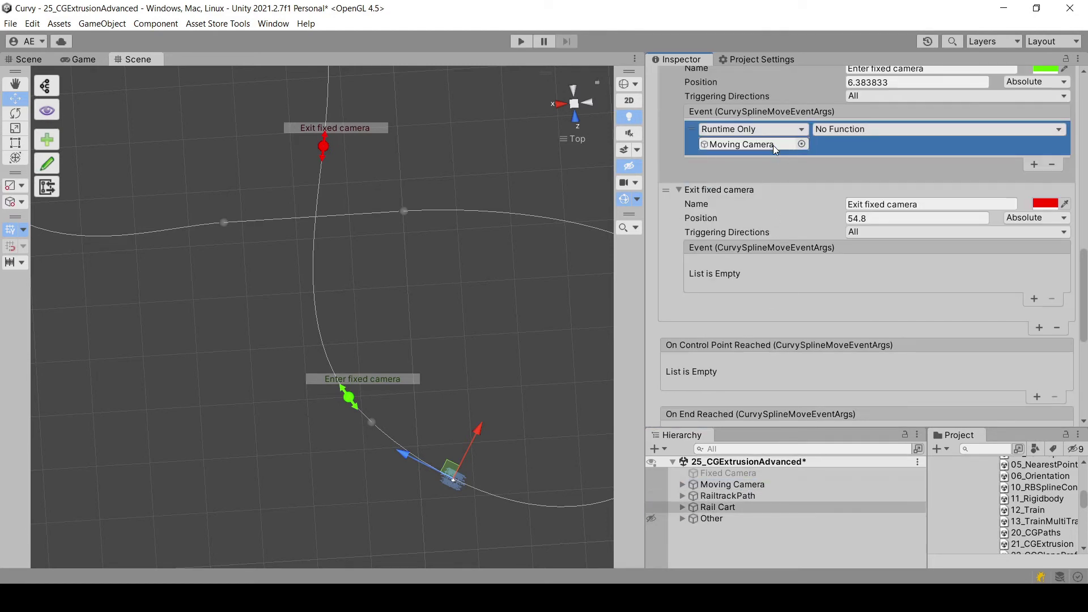
pyautogui.click(895, 130)
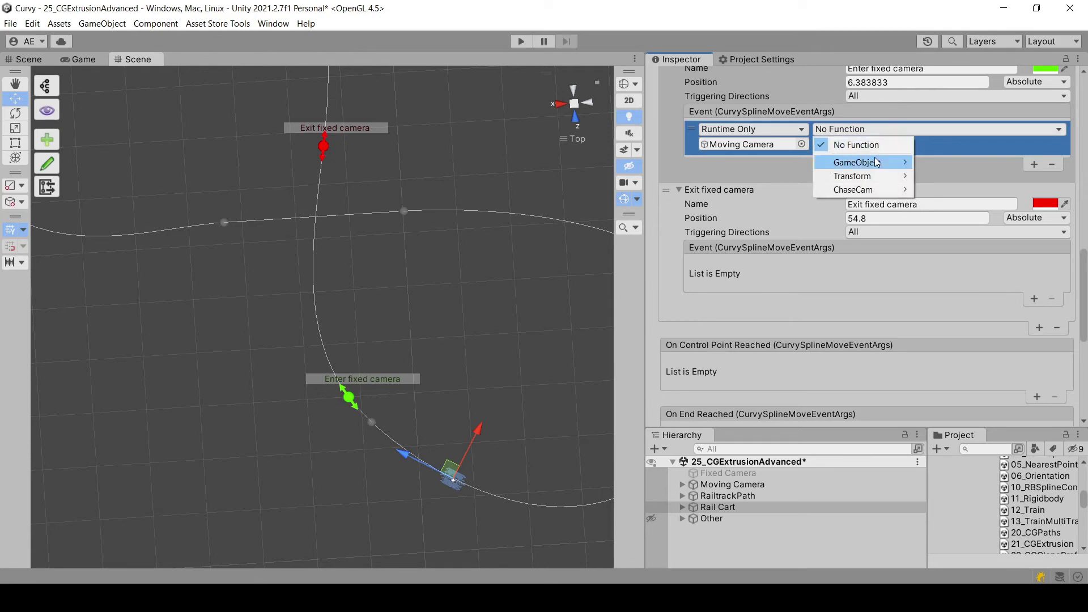
pyautogui.moveTo(874, 163)
pyautogui.click(1020, 272)
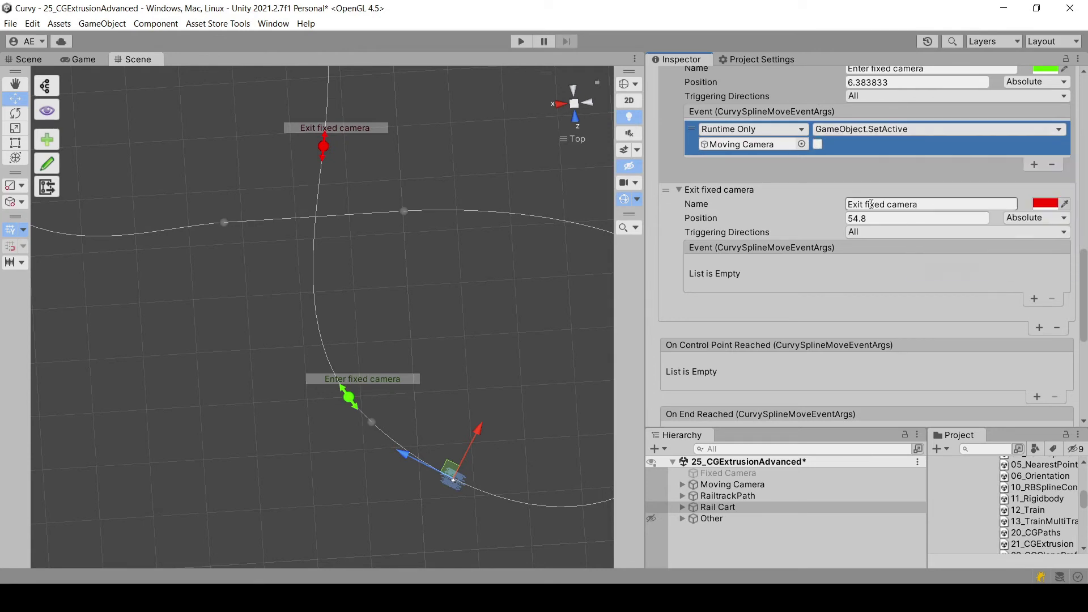
# Step: Add a second Enter fixed camera call running GameObject.SetActive on Fixed Camera
pyautogui.click(1033, 164)
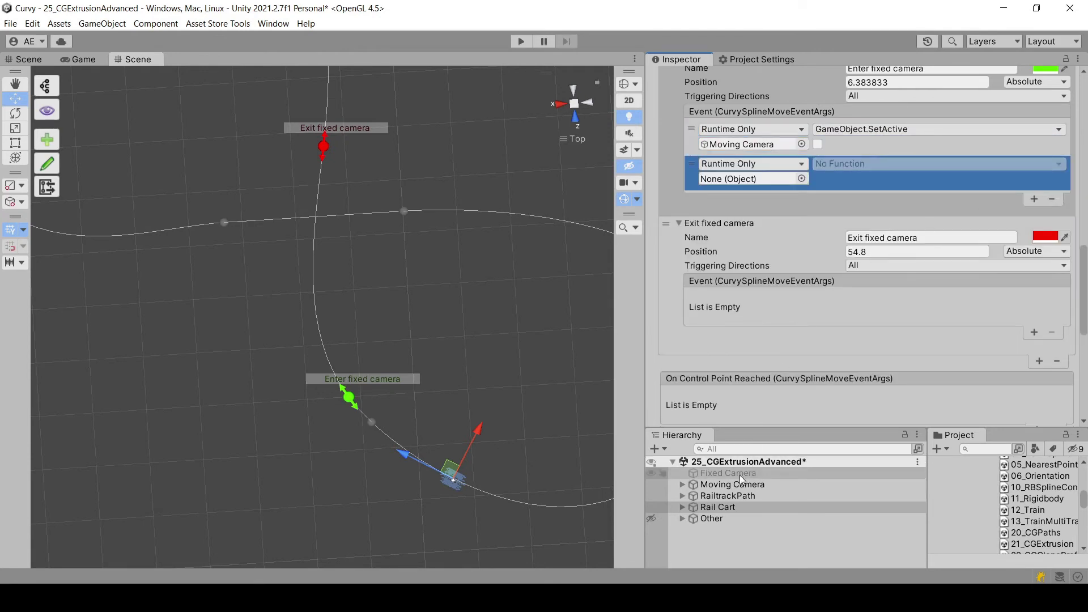
pyautogui.moveTo(739, 475); pyautogui.dragTo(755, 91)
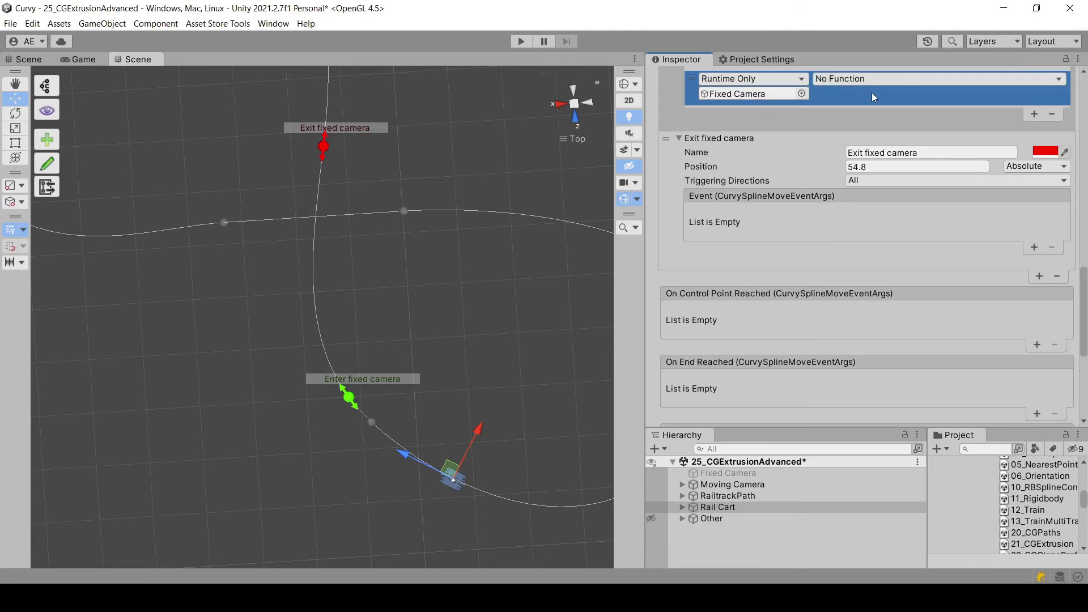
pyautogui.click(890, 79)
pyautogui.moveTo(886, 111)
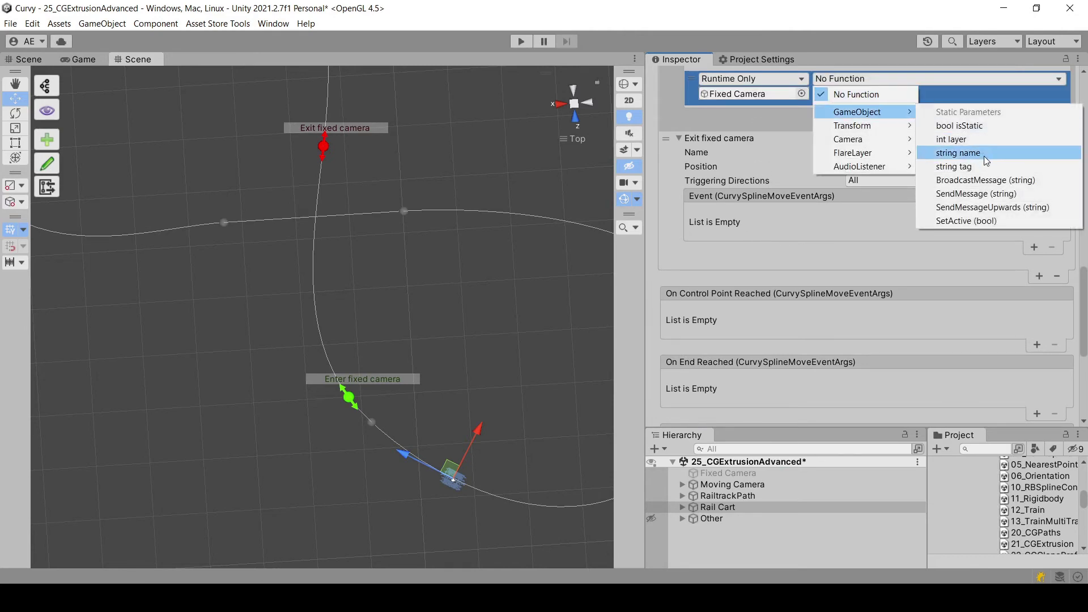
pyautogui.click(1001, 220)
pyautogui.scroll(4, 932, 202)
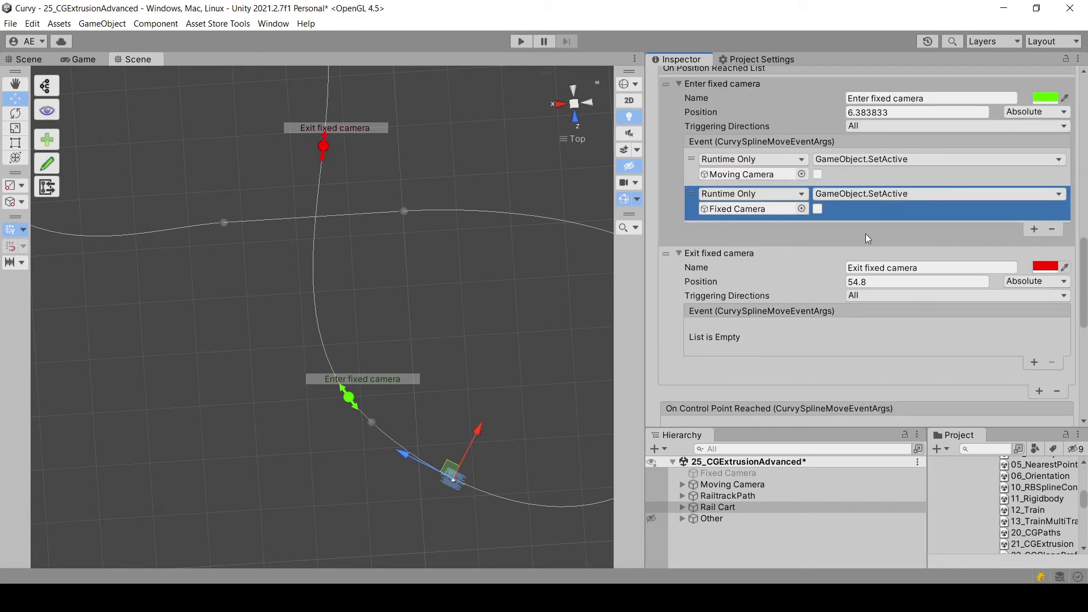
pyautogui.click(939, 334)
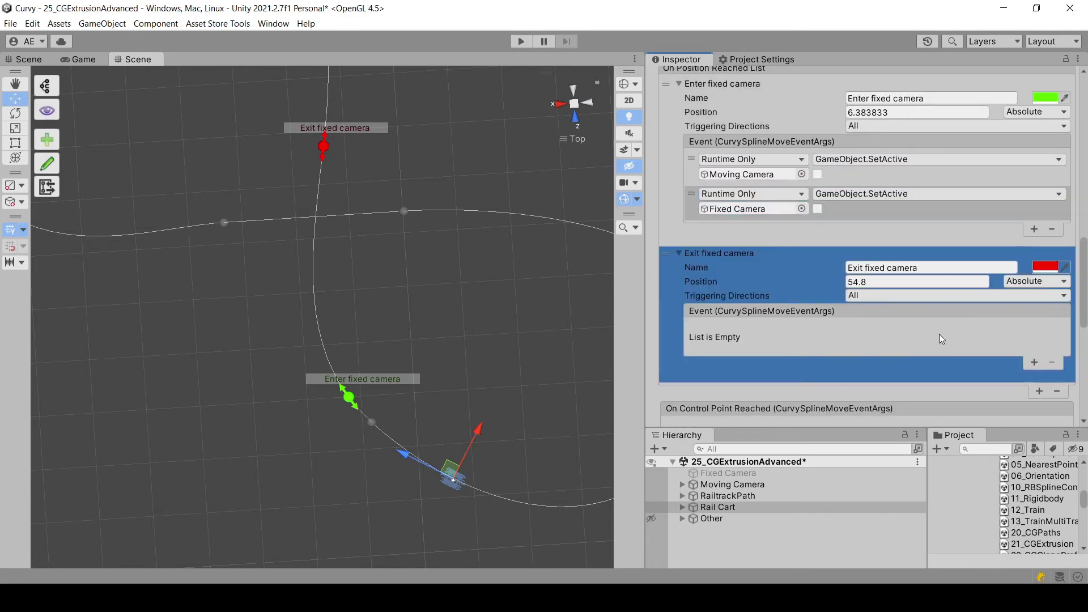
# Step: Add two Exit fixed camera calls, the first running GameObject.SetActive on Moving Camera
pyautogui.click(1030, 362)
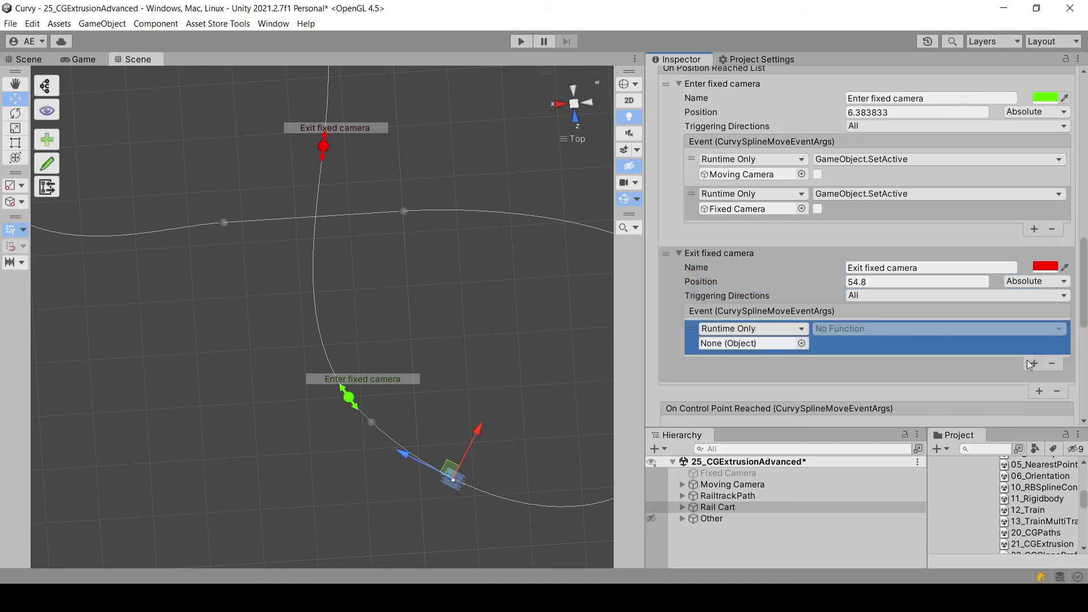
pyautogui.click(1035, 365)
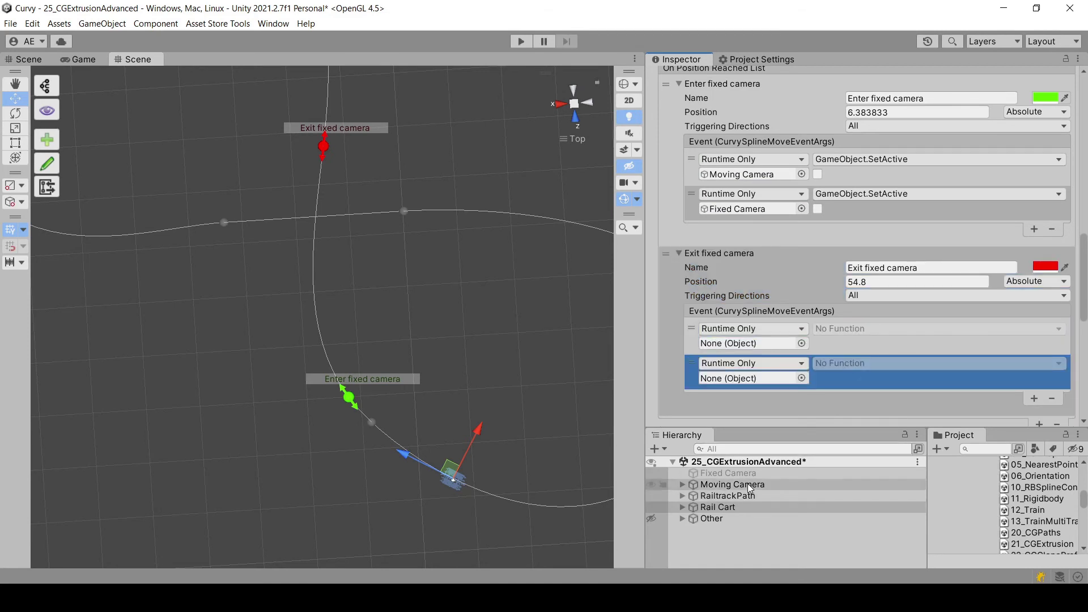
pyautogui.moveTo(749, 488); pyautogui.dragTo(749, 260)
pyautogui.click(849, 245)
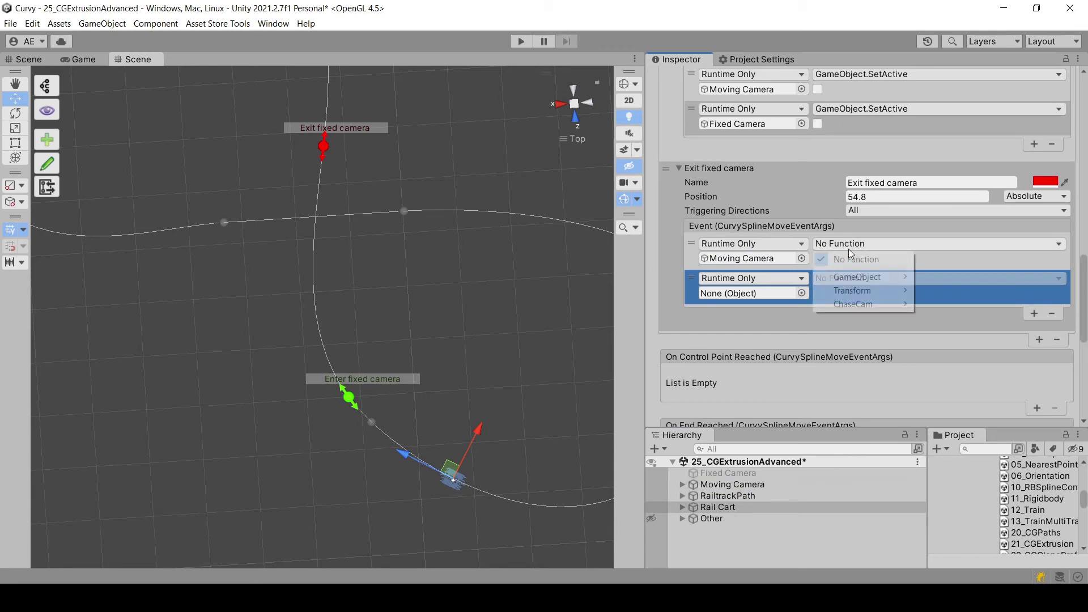
pyautogui.moveTo(875, 277)
pyautogui.click(952, 385)
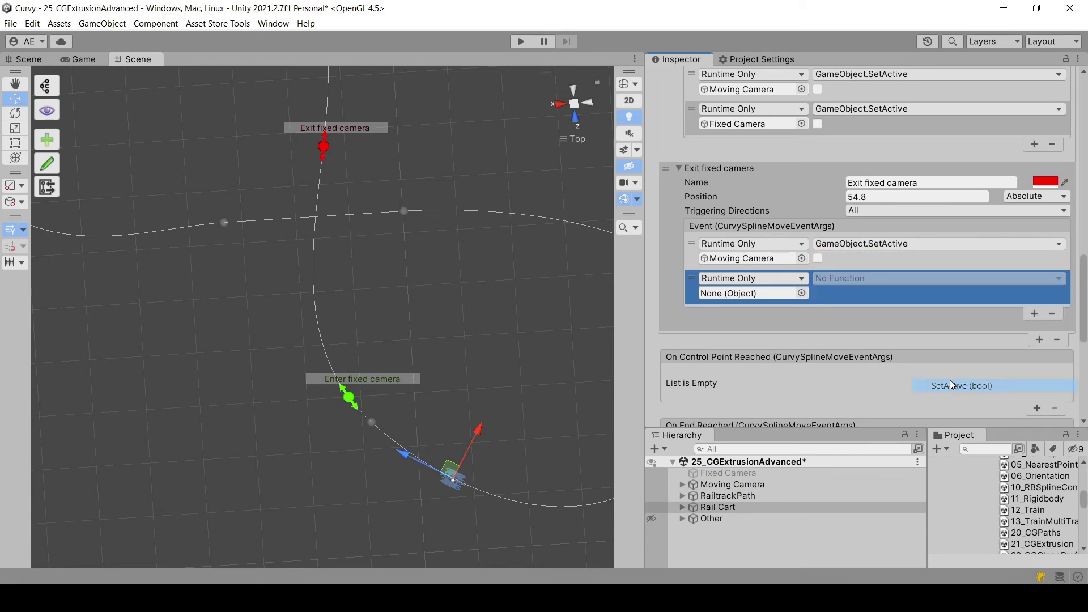
# Step: Point the second Exit fixed camera call at Fixed Camera's GameObject.SetActive
pyautogui.moveTo(728, 473); pyautogui.dragTo(774, 297)
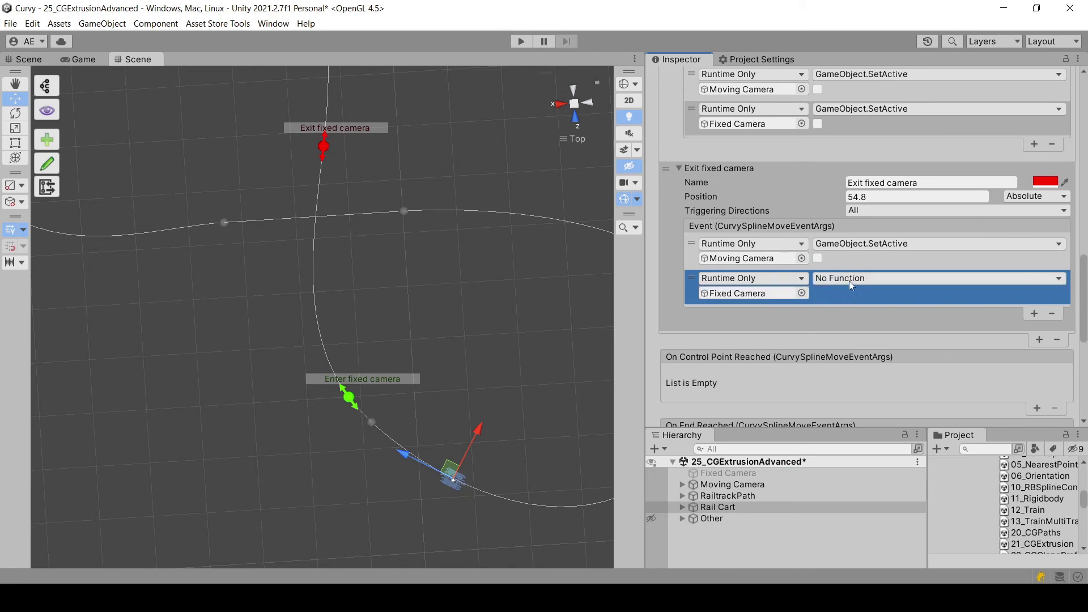
pyautogui.click(848, 278)
pyautogui.moveTo(875, 311)
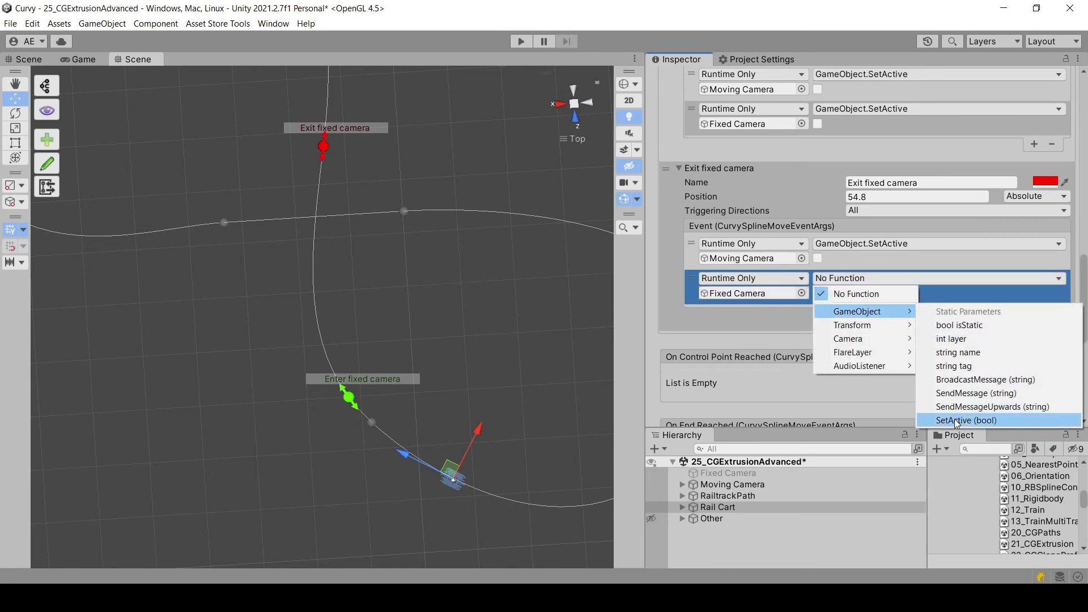
pyautogui.click(954, 420)
# Step: Tick SetActive so exit enables Moving Camera and enter enables Fixed Camera
pyautogui.click(817, 258)
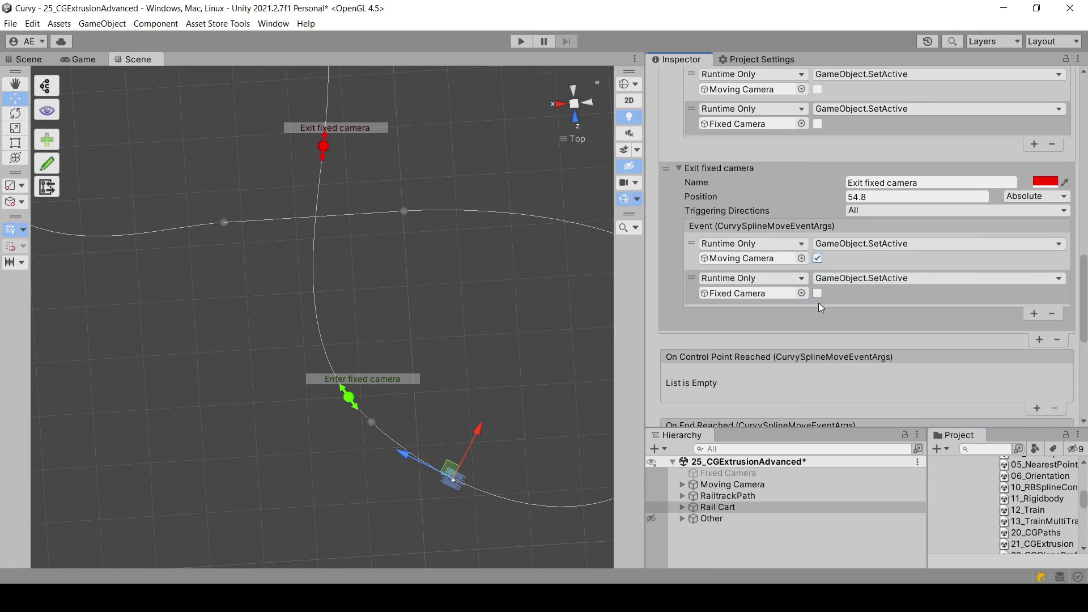
pyautogui.scroll(1, 828, 181)
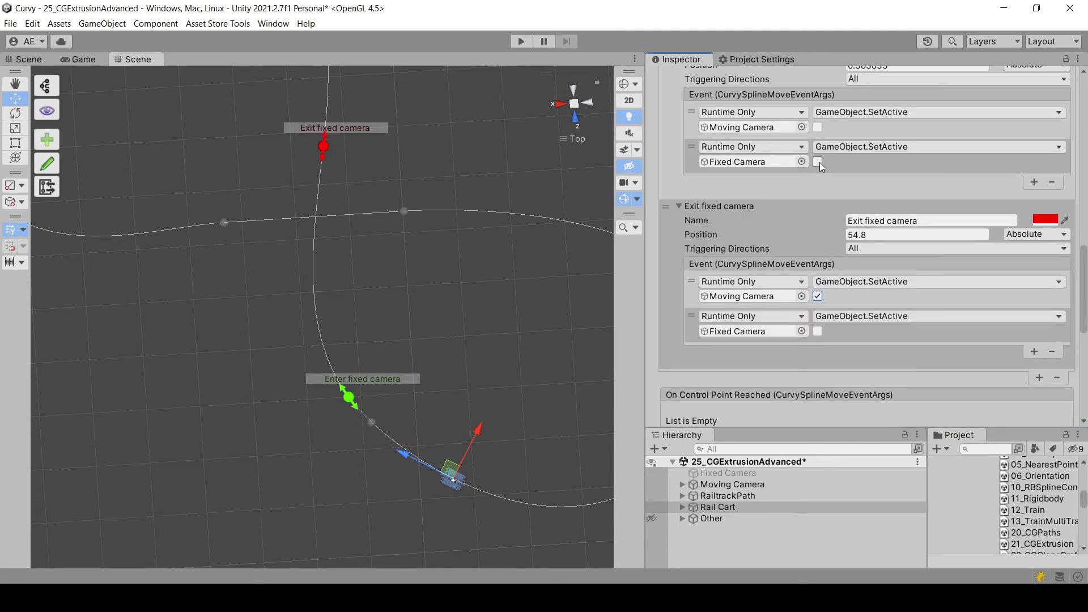
pyautogui.click(818, 162)
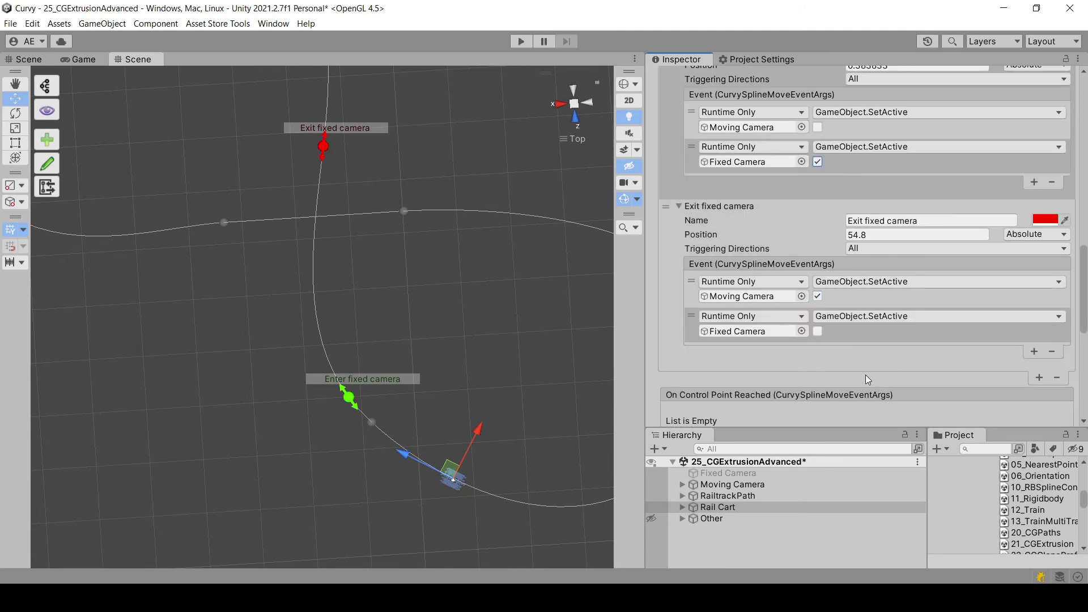
pyautogui.scroll(-3, 868, 358)
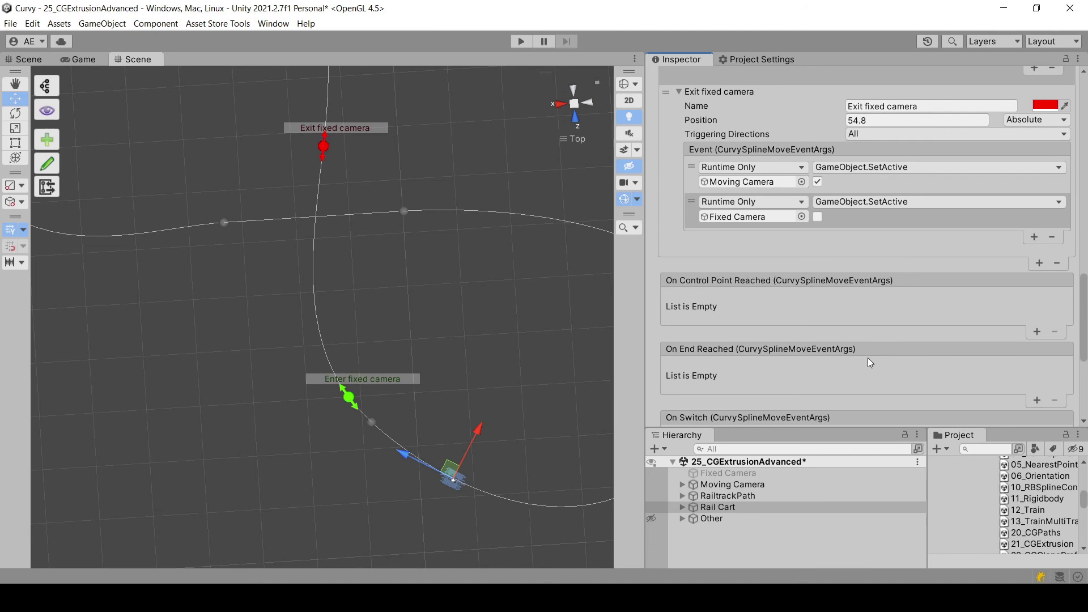
pyautogui.scroll(4, 867, 358)
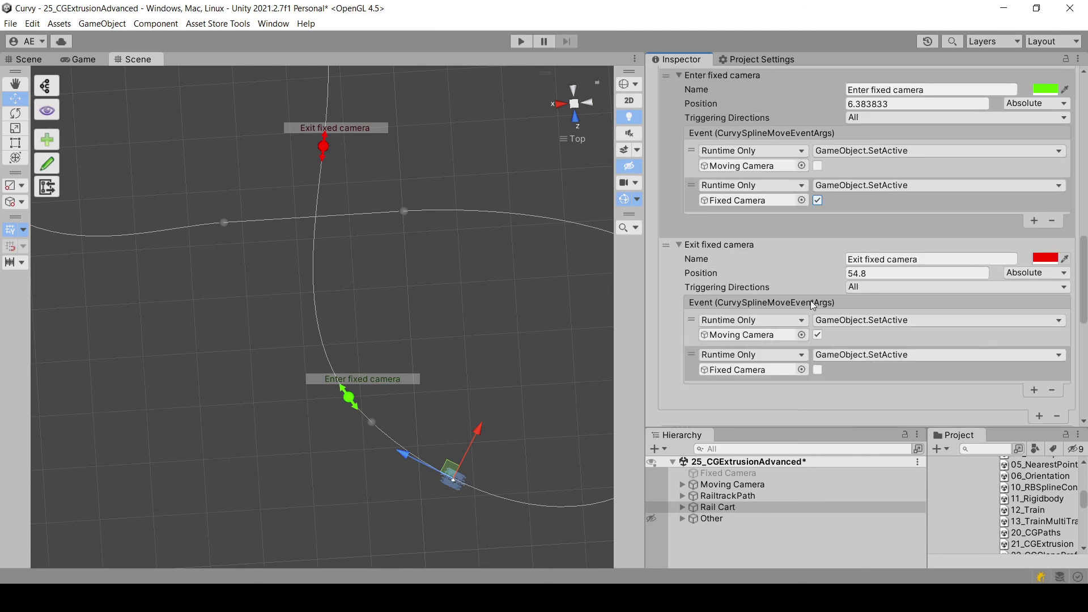
pyautogui.click(128, 57)
# Step: Put the Game view beside the second Scene view, play-test the cart's camera switching, then widen the Scene view
pyautogui.moveTo(300, 50); pyautogui.dragTo(746, 59)
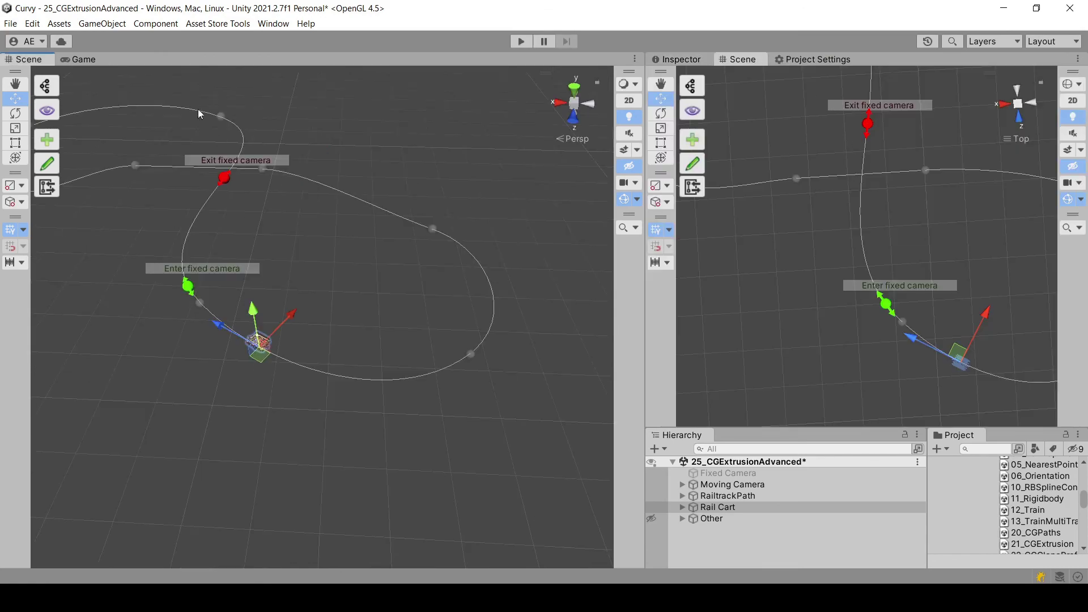
pyautogui.click(75, 58)
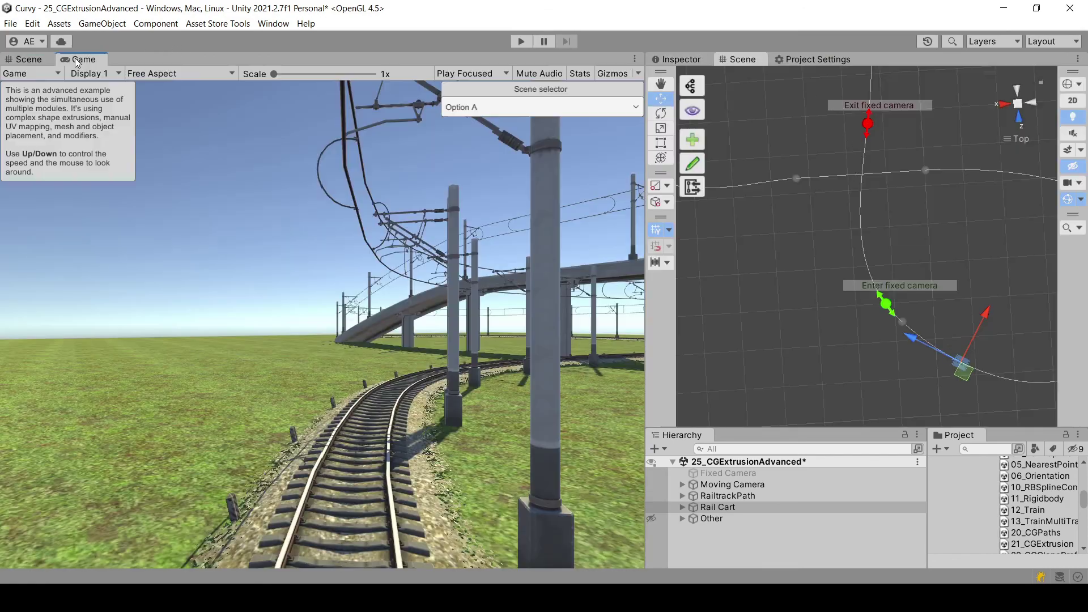
pyautogui.click(517, 43)
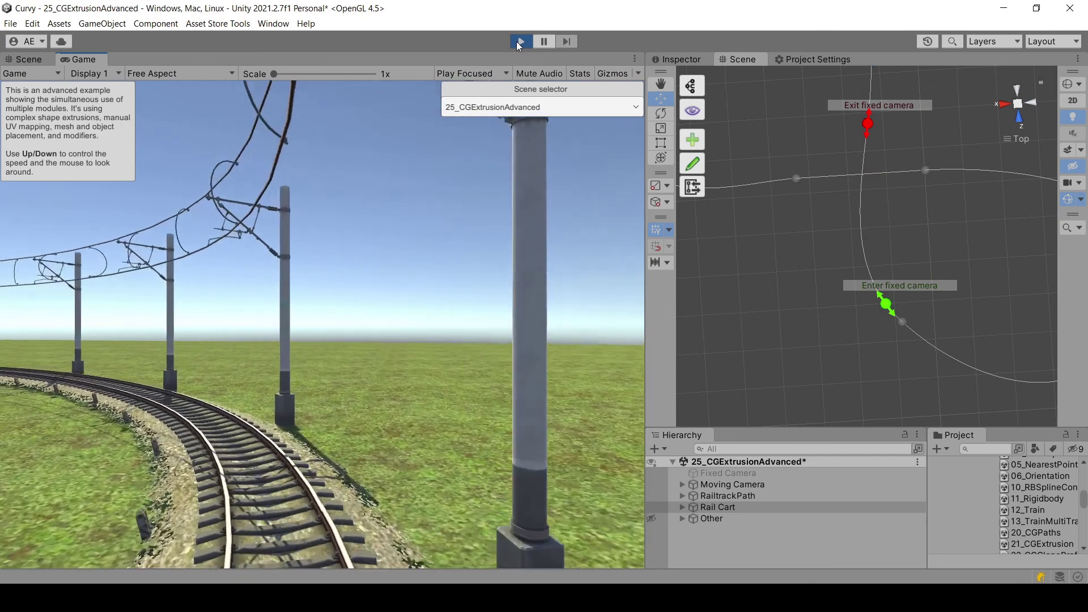
pyautogui.click(519, 42)
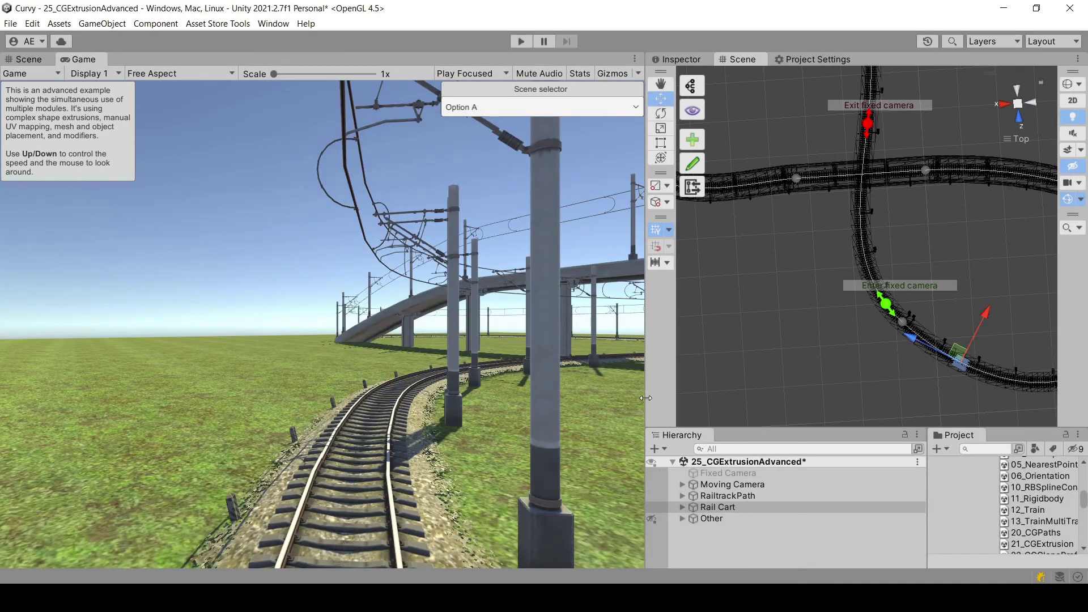
pyautogui.moveTo(646, 398); pyautogui.dragTo(583, 402)
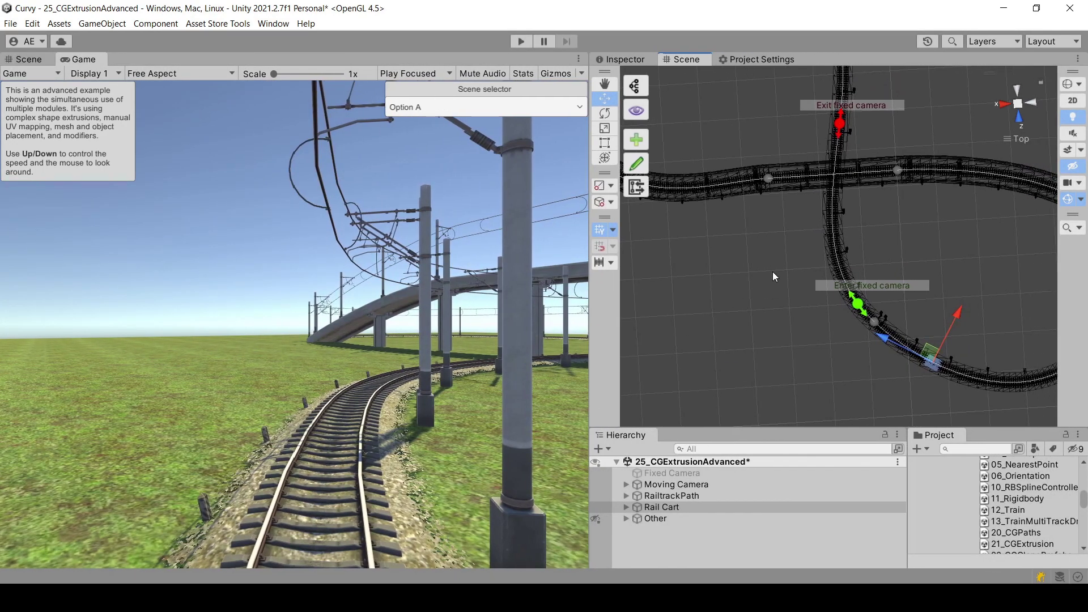